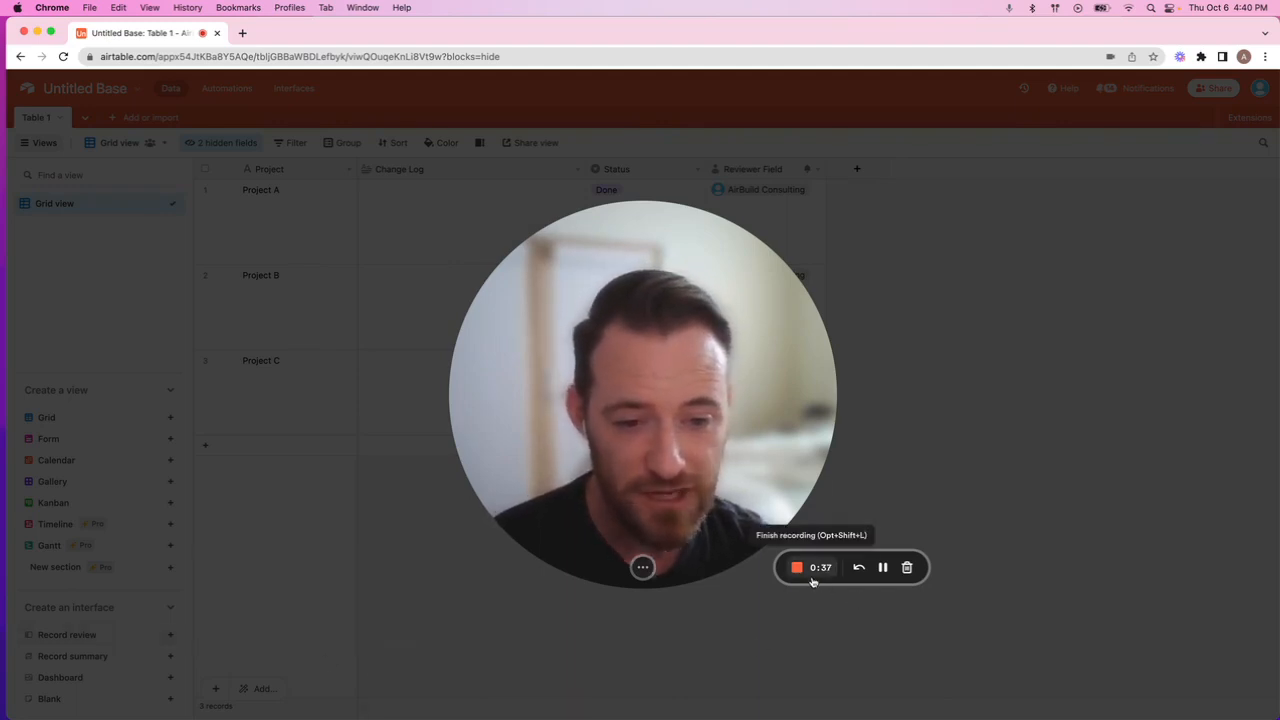
pyautogui.moveTo(705, 492)
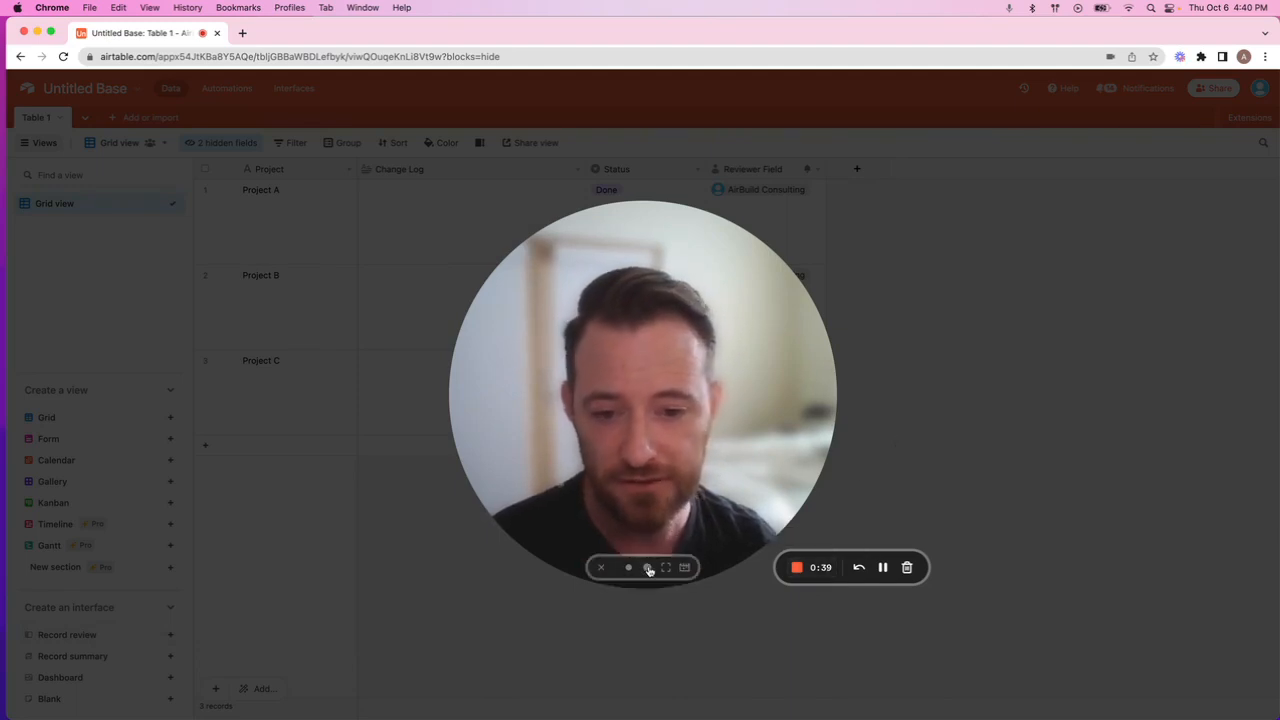
pyautogui.click(629, 568)
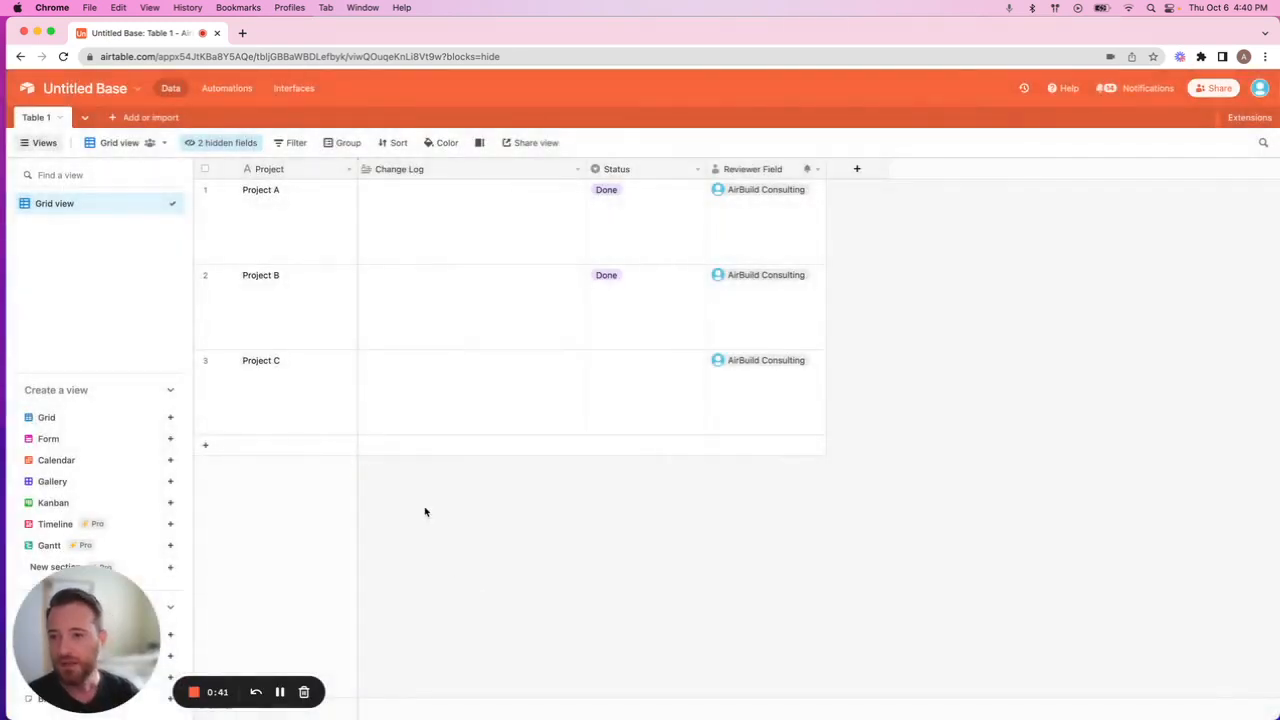
# Rename the base as Project Tracker.
pyautogui.click(86, 90)
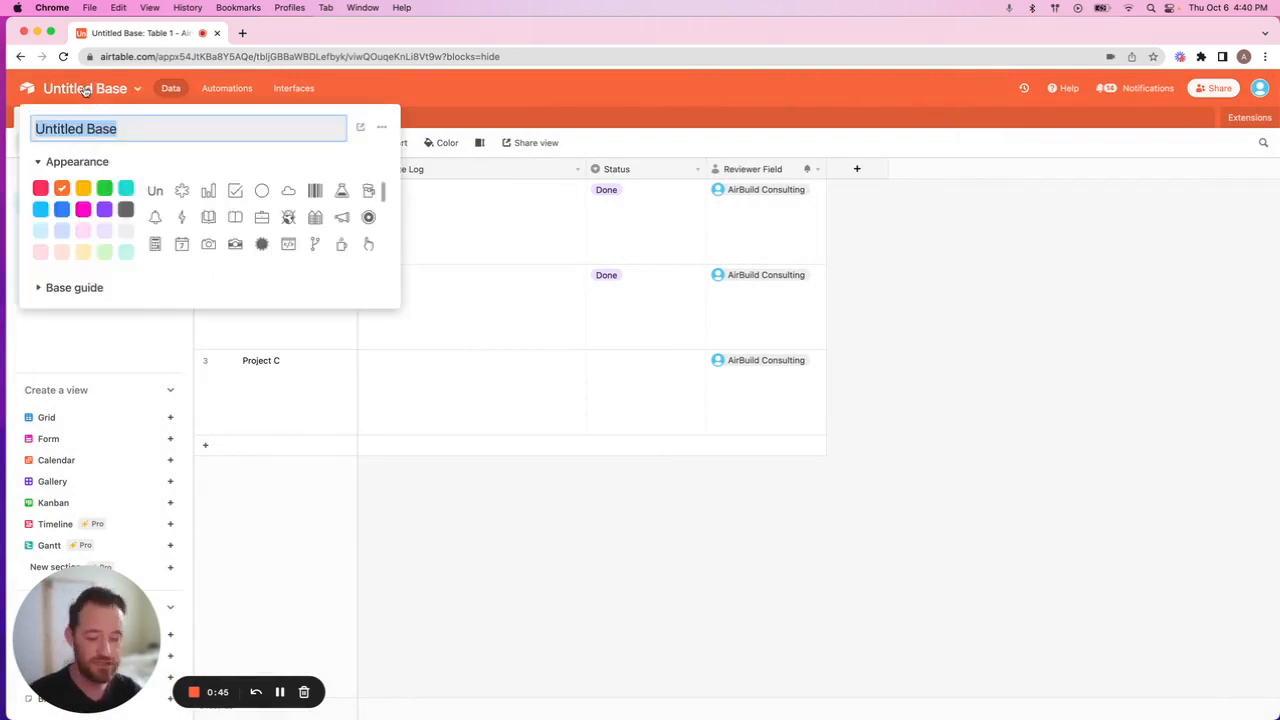
pyautogui.write('Project Track')
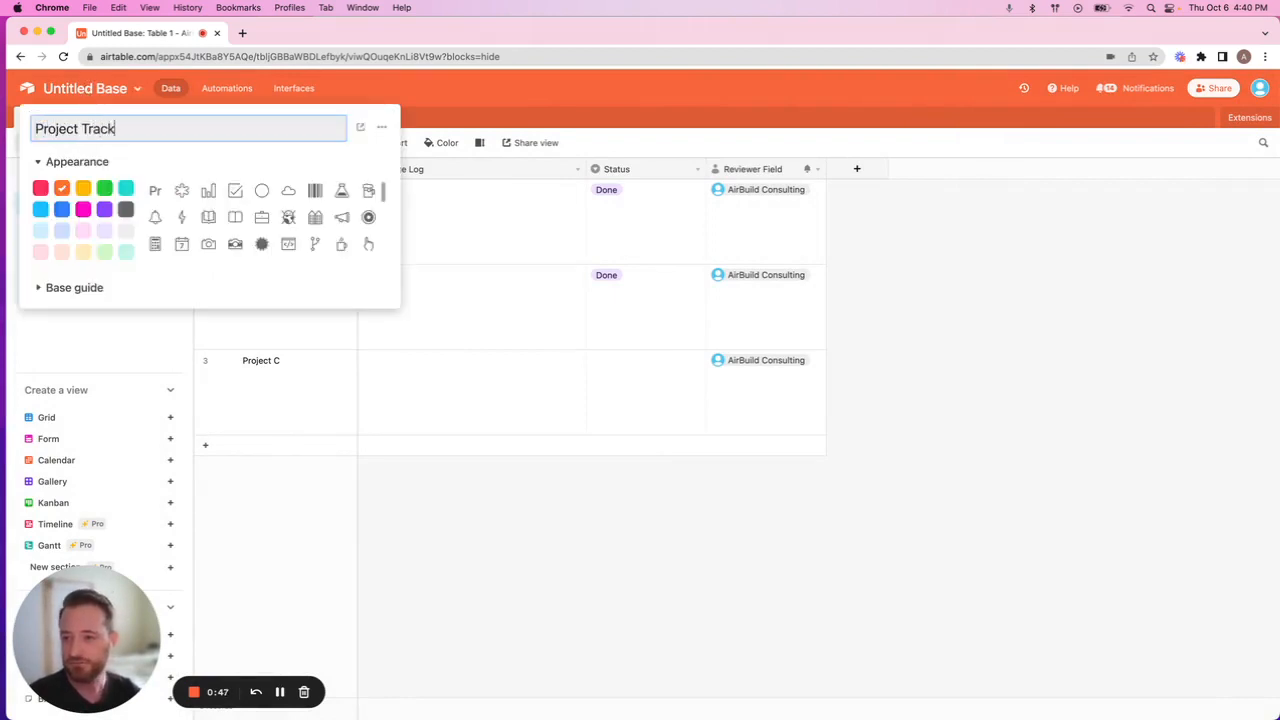
pyautogui.write('er')
pyautogui.press('Return')
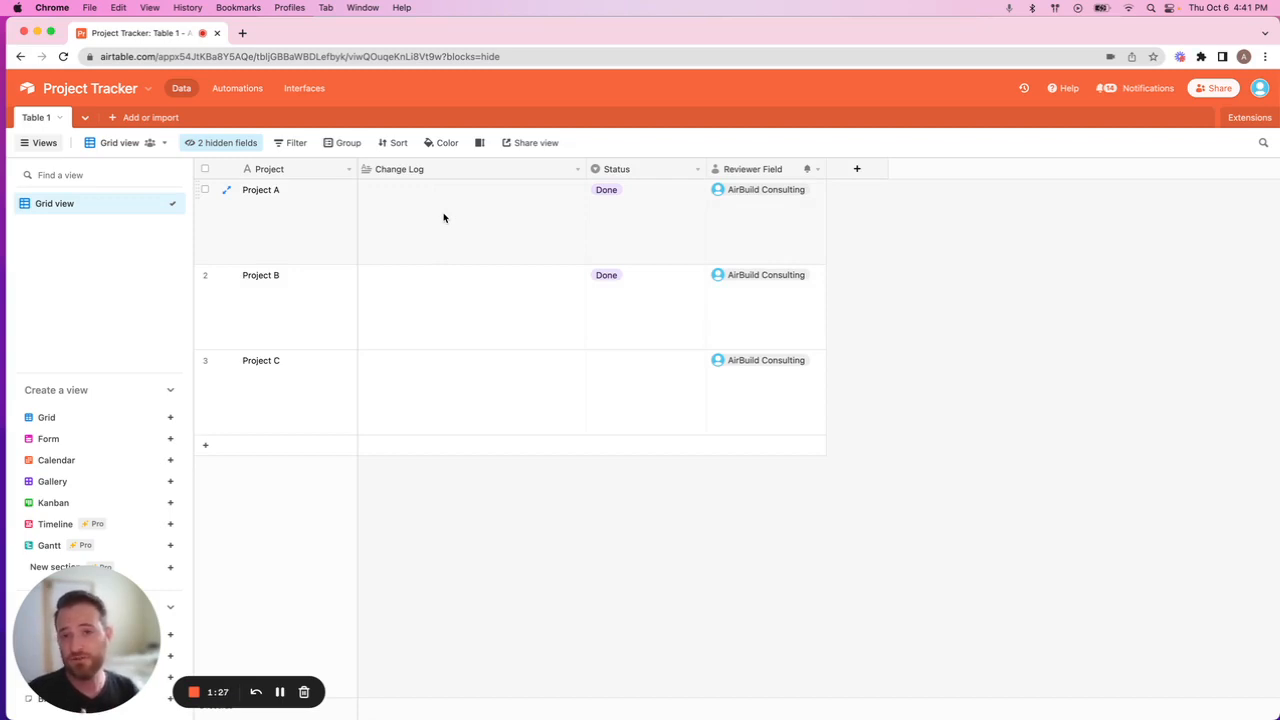
# Set the Status of Project A to In progress and deselect the cell.
pyautogui.click(640, 199)
pyautogui.click(642, 202)
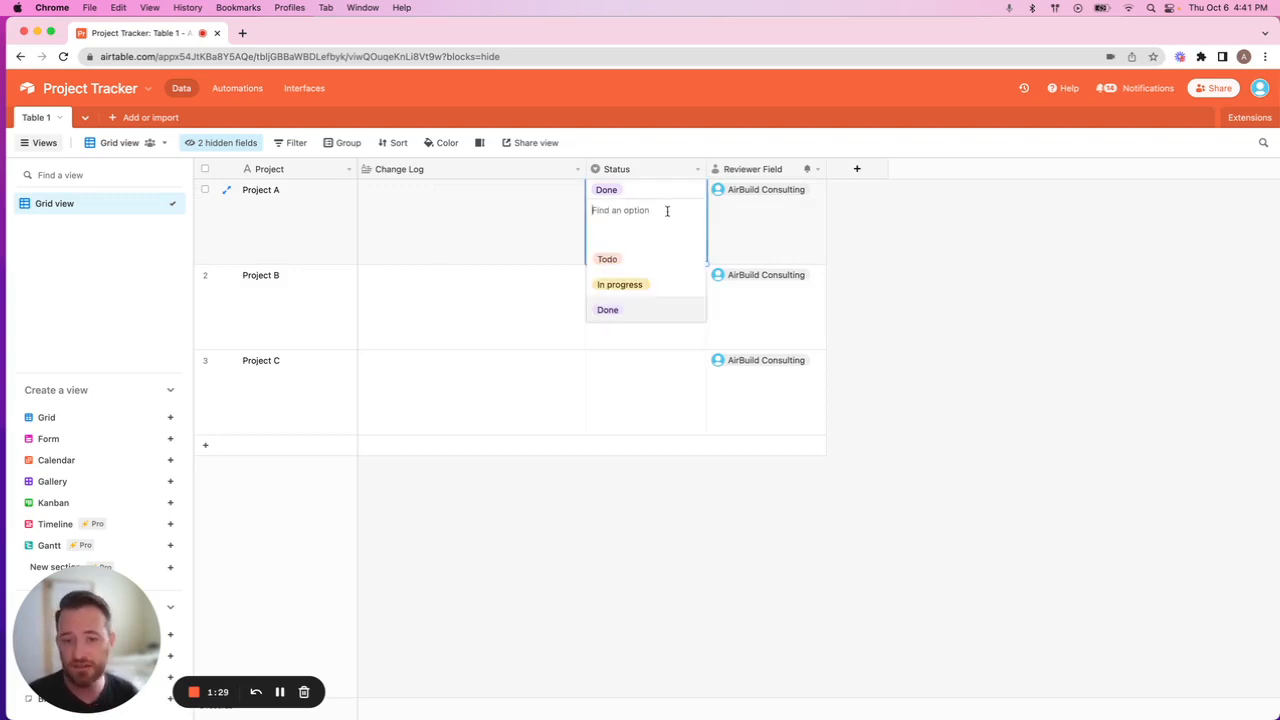
pyautogui.click(653, 281)
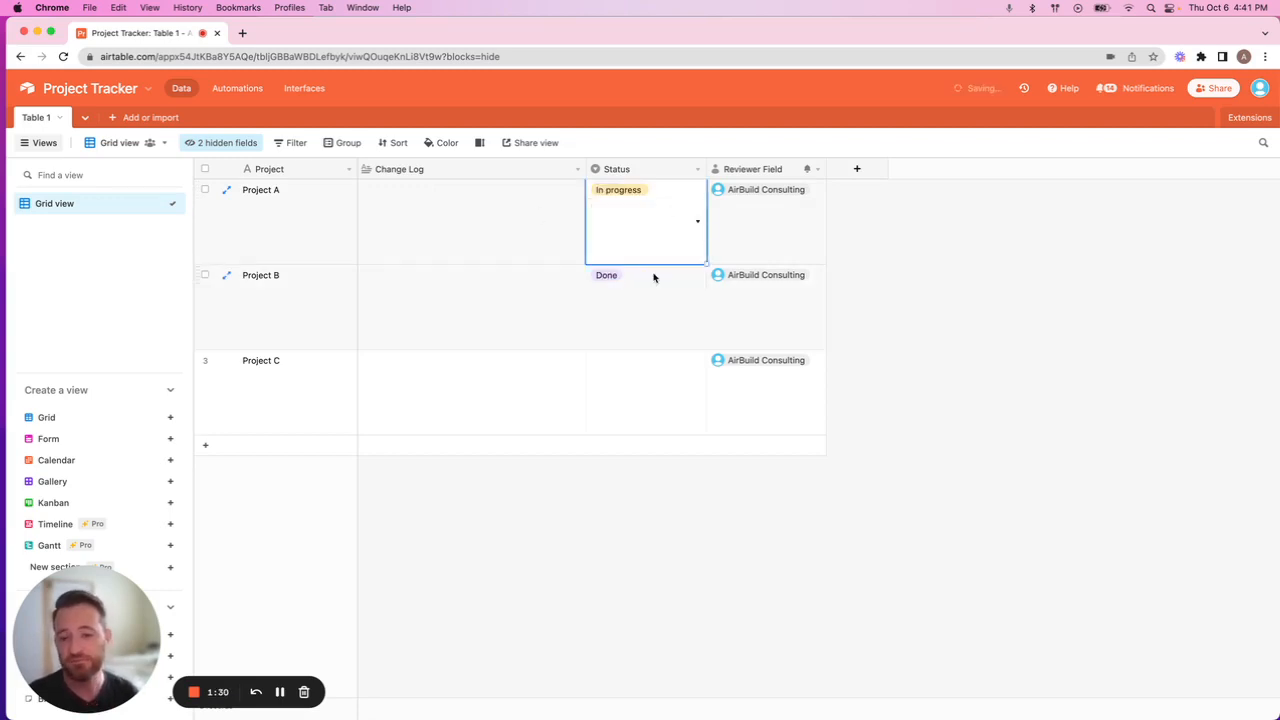
pyautogui.click(715, 477)
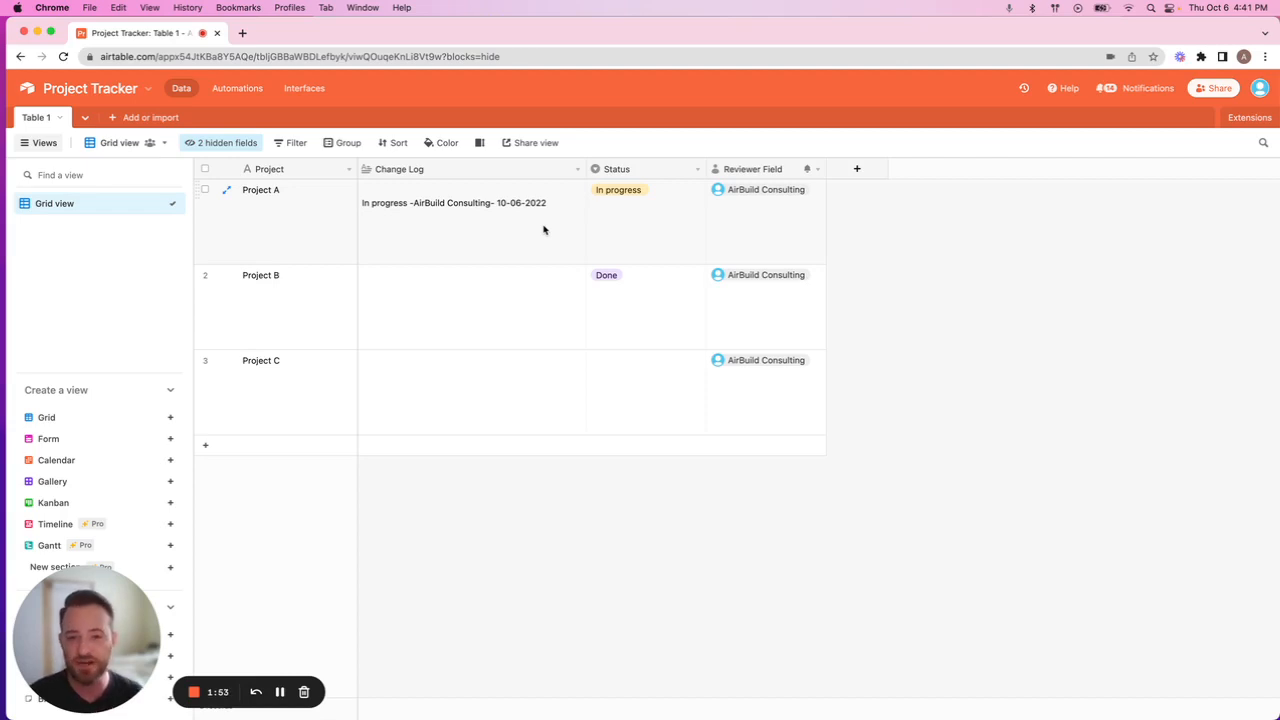
# Set the Status of Project A to Done and deselect the cell.
pyautogui.click(631, 192)
pyautogui.click(652, 194)
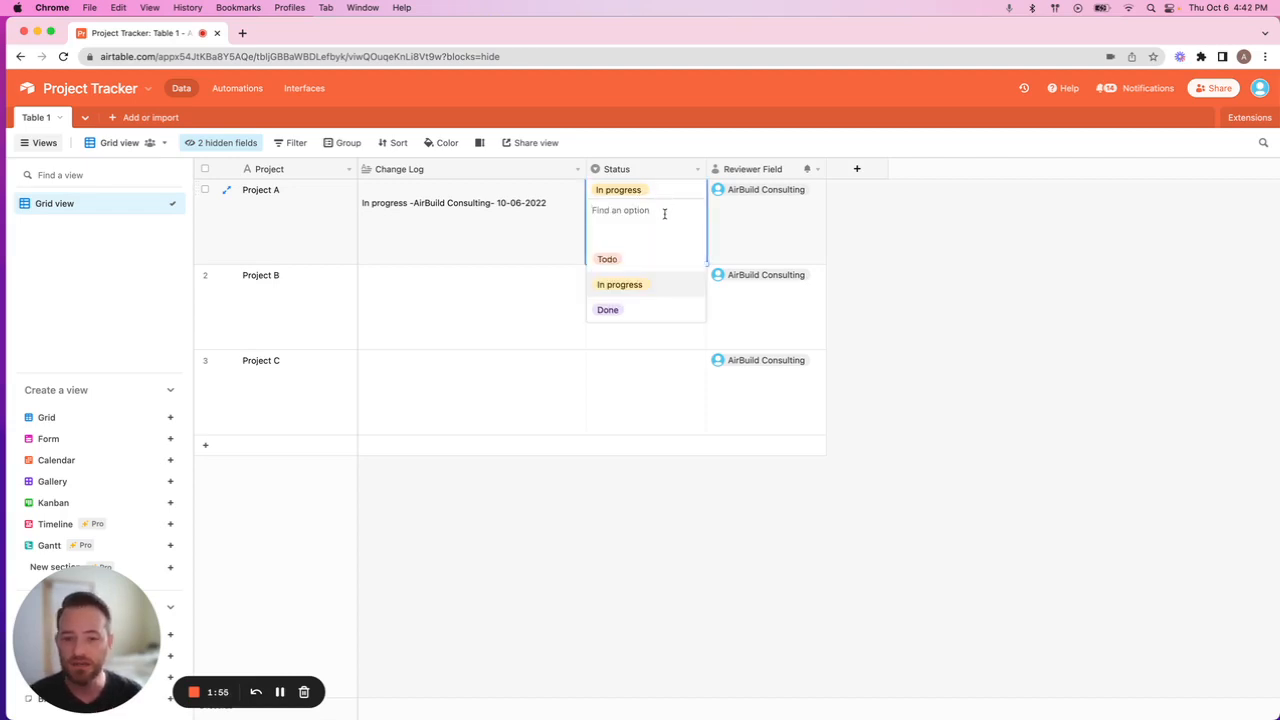
pyautogui.click(638, 307)
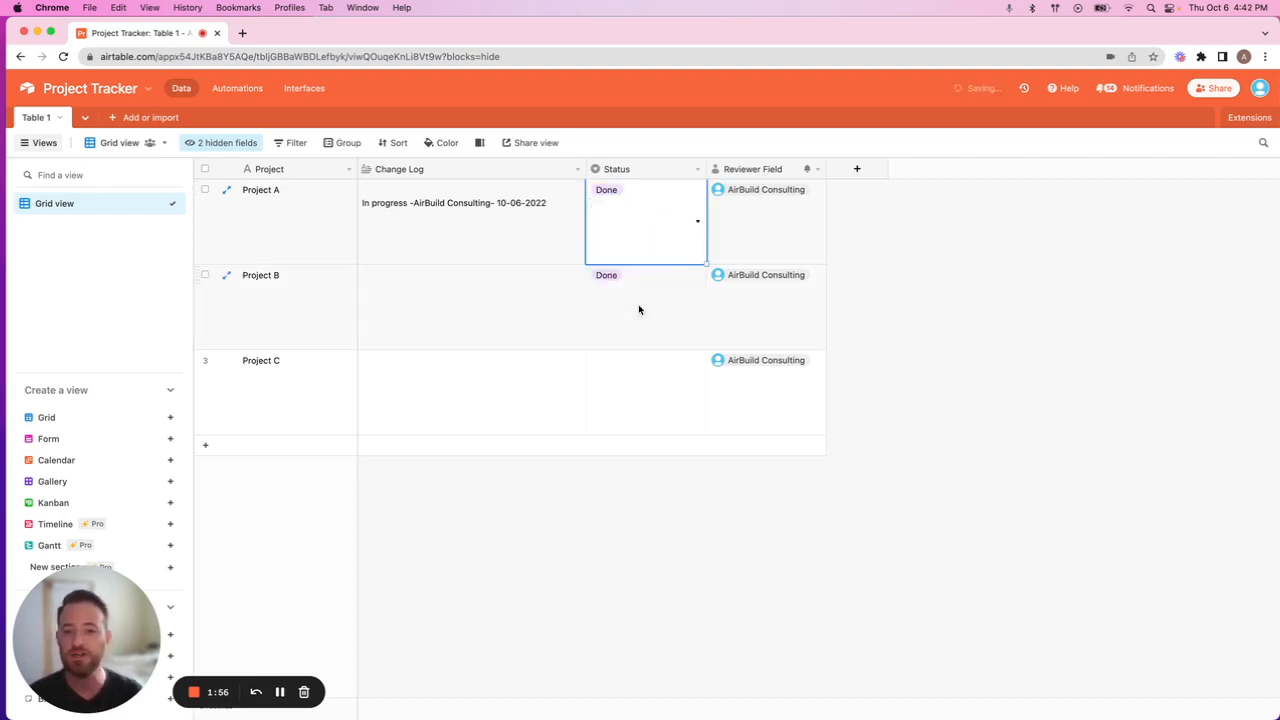
pyautogui.click(712, 566)
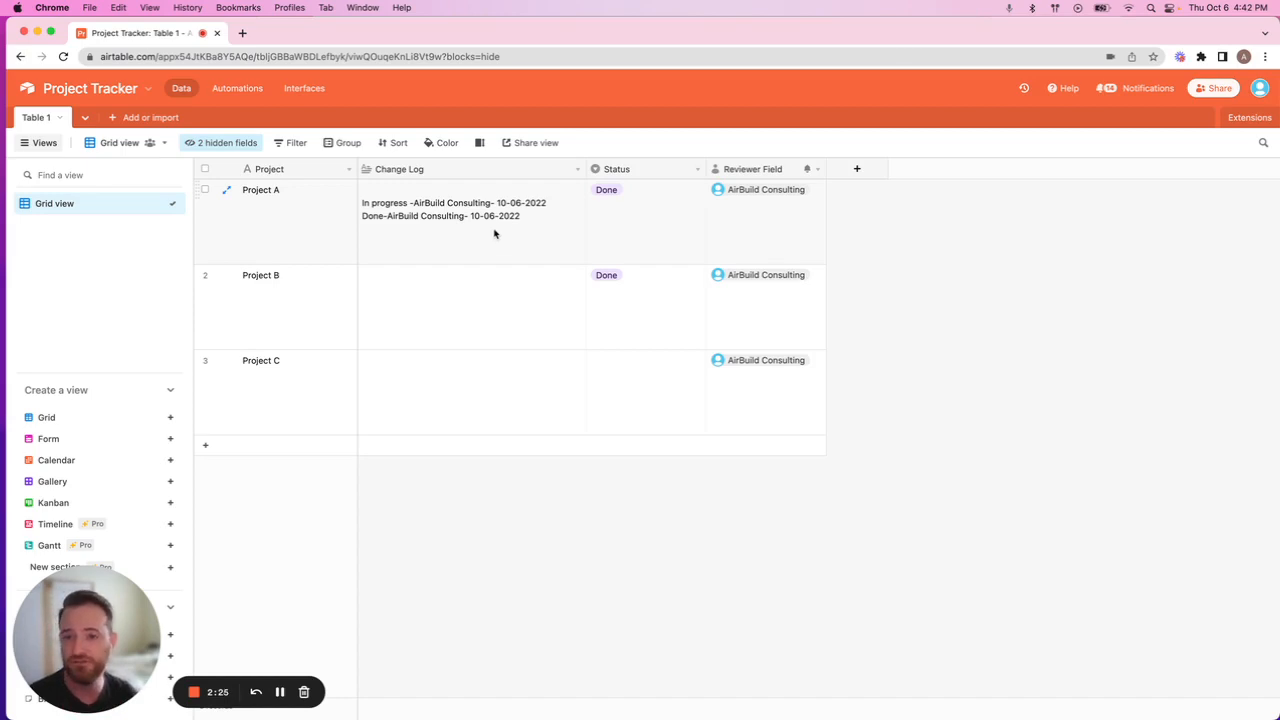
# Unhide the status change date and formula calc fields in the grid view.
pyautogui.click(224, 145)
pyautogui.click(197, 234)
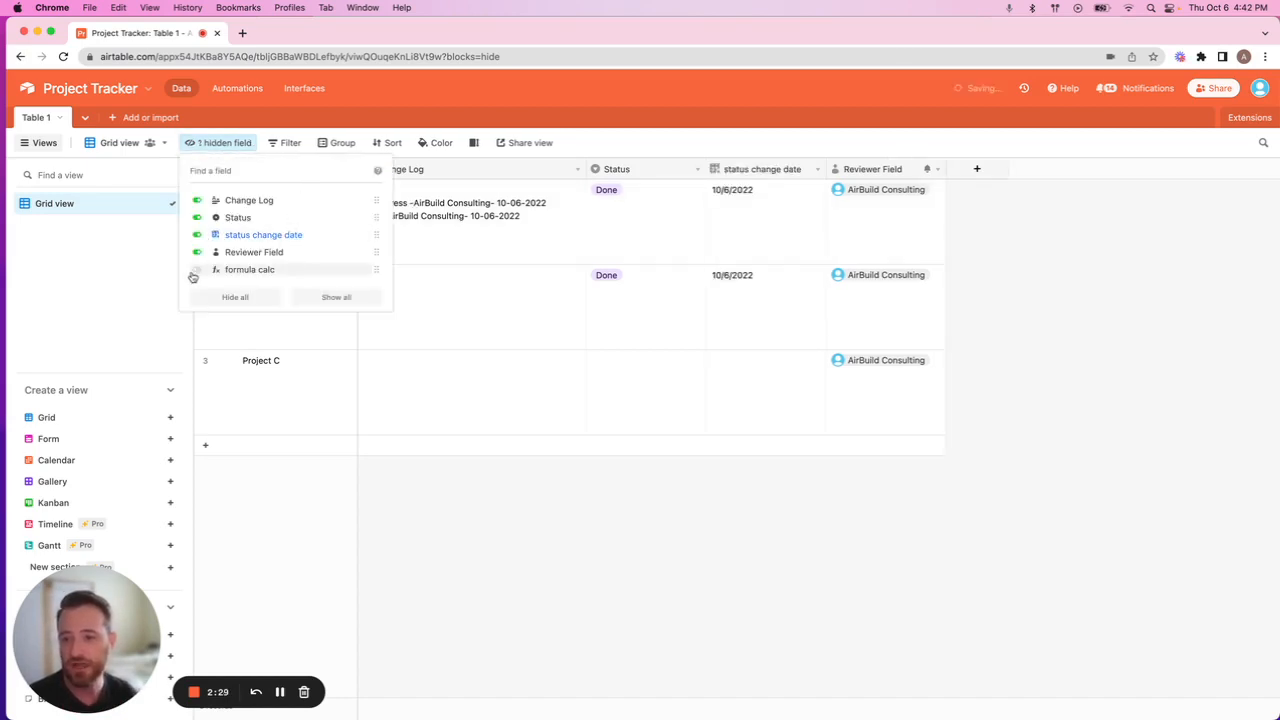
pyautogui.click(198, 270)
pyautogui.click(500, 591)
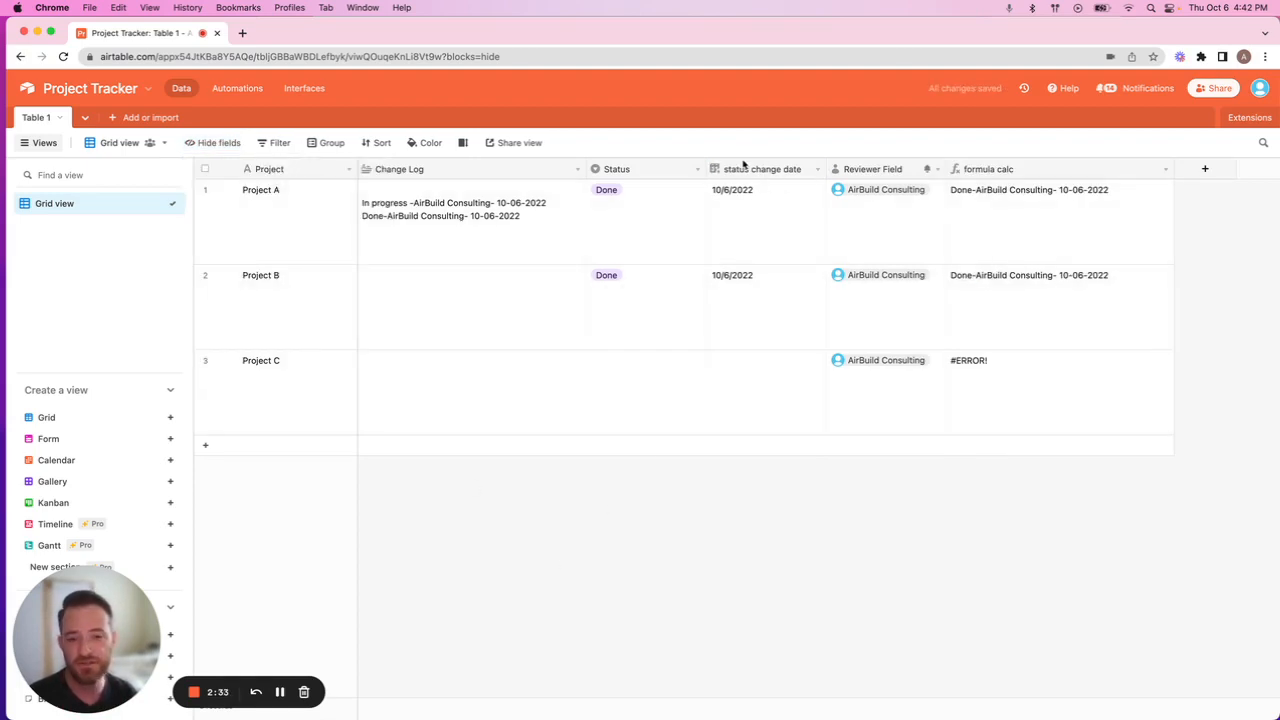
# Configure the status change date field to track specific fields, with Status as the watched field, and save it.
pyautogui.click(817, 170)
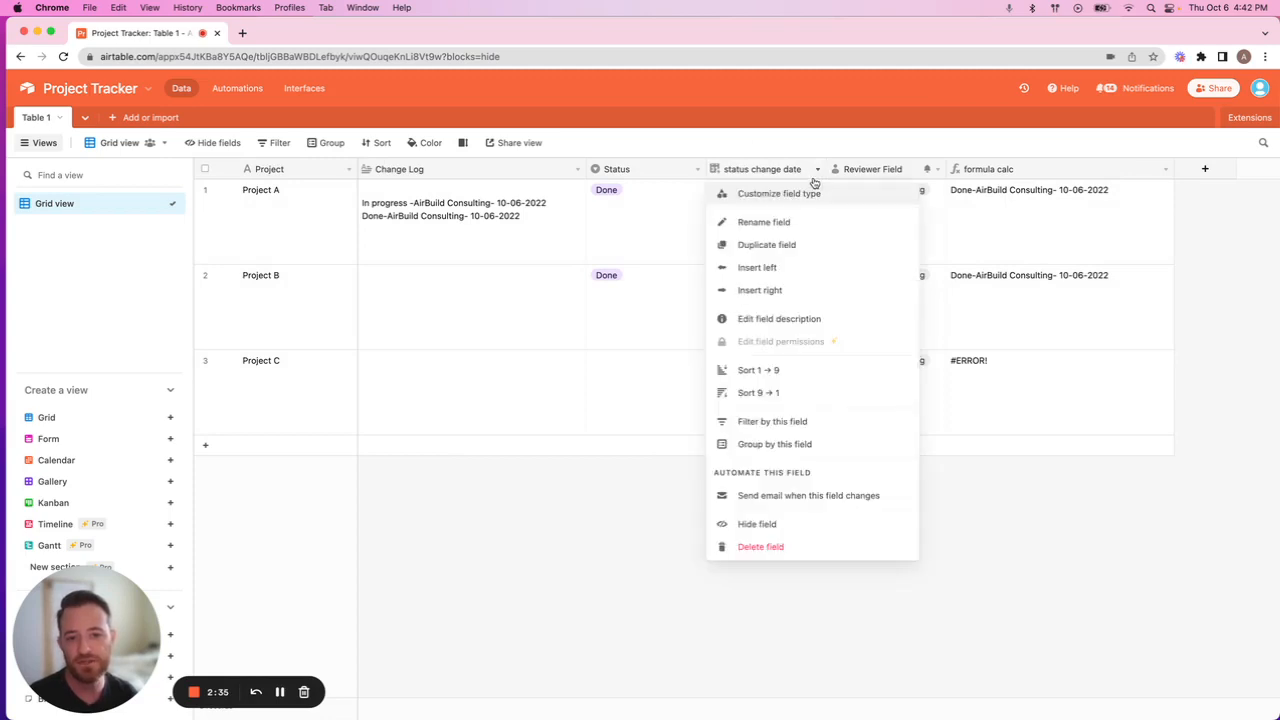
pyautogui.click(755, 194)
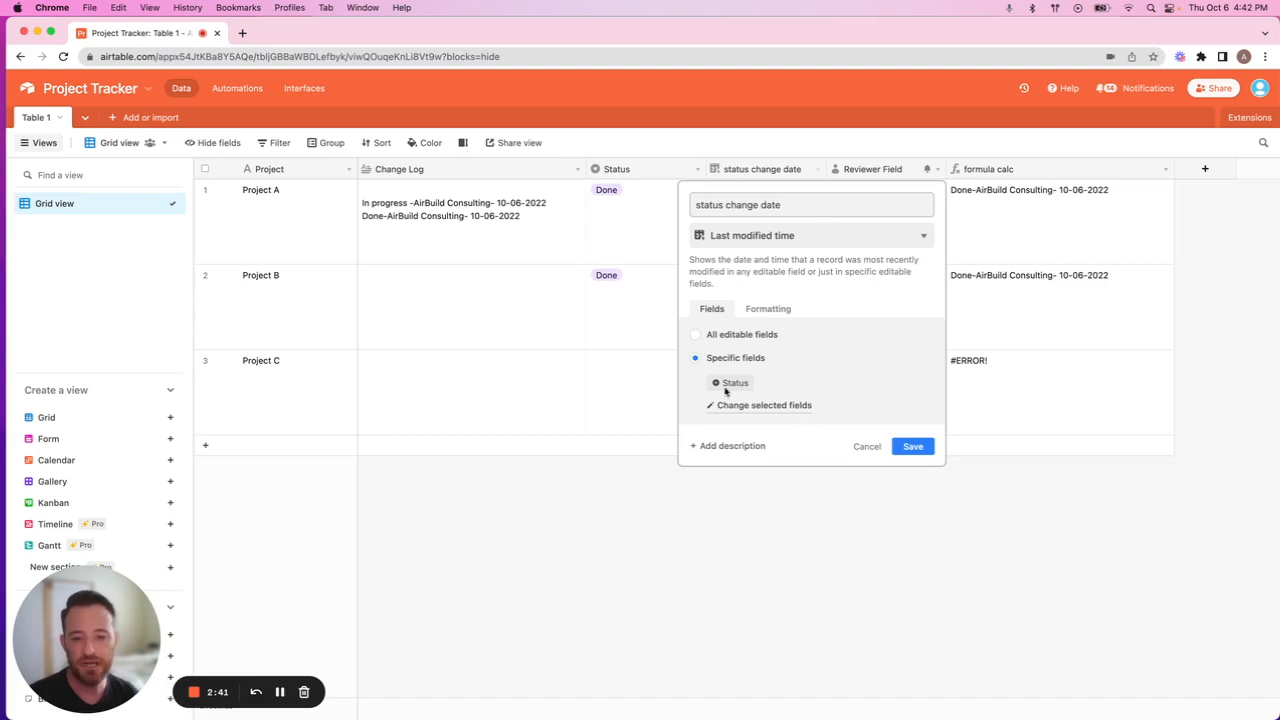
pyautogui.click(695, 334)
pyautogui.click(695, 360)
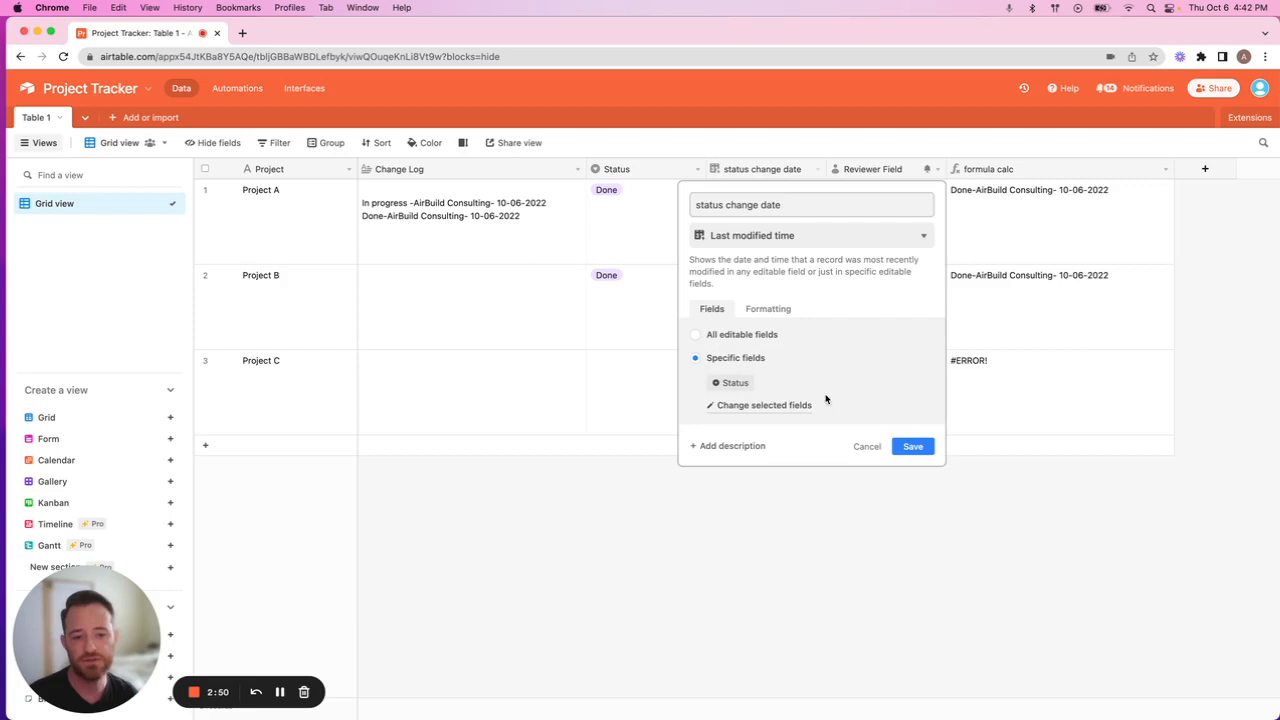
pyautogui.click(910, 449)
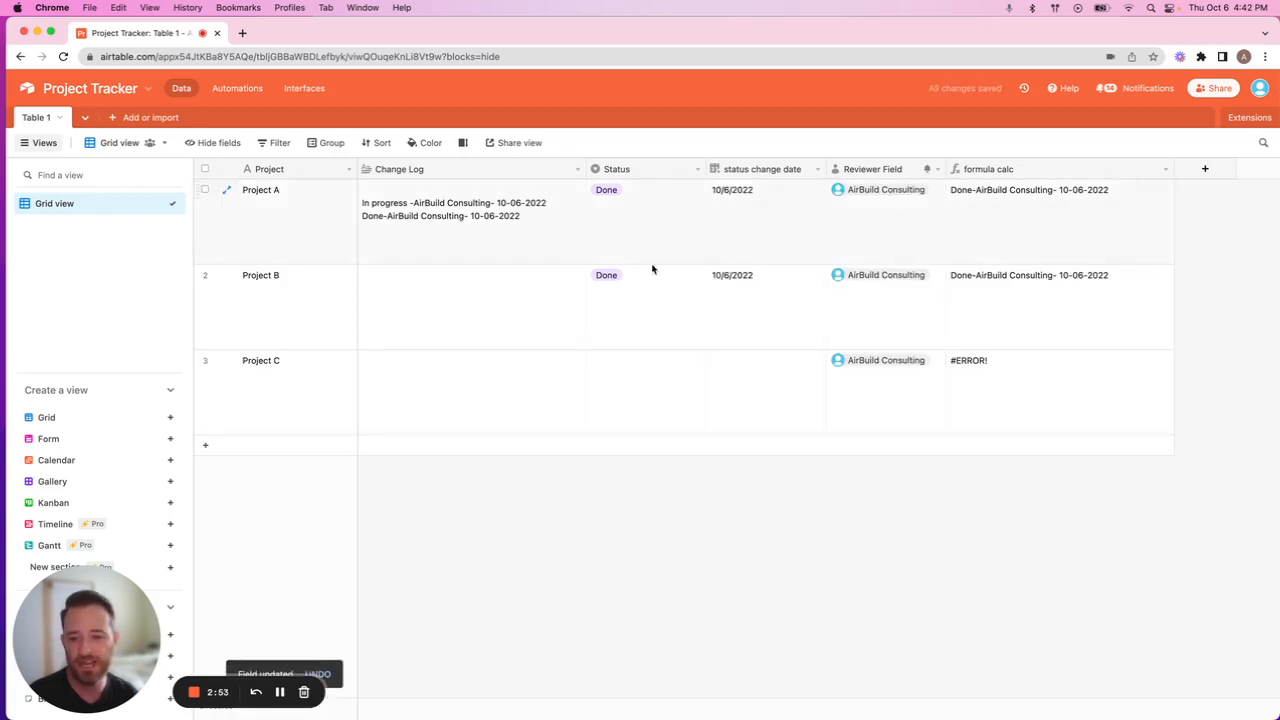
# Set the Status of Project C to Todo.
pyautogui.click(634, 370)
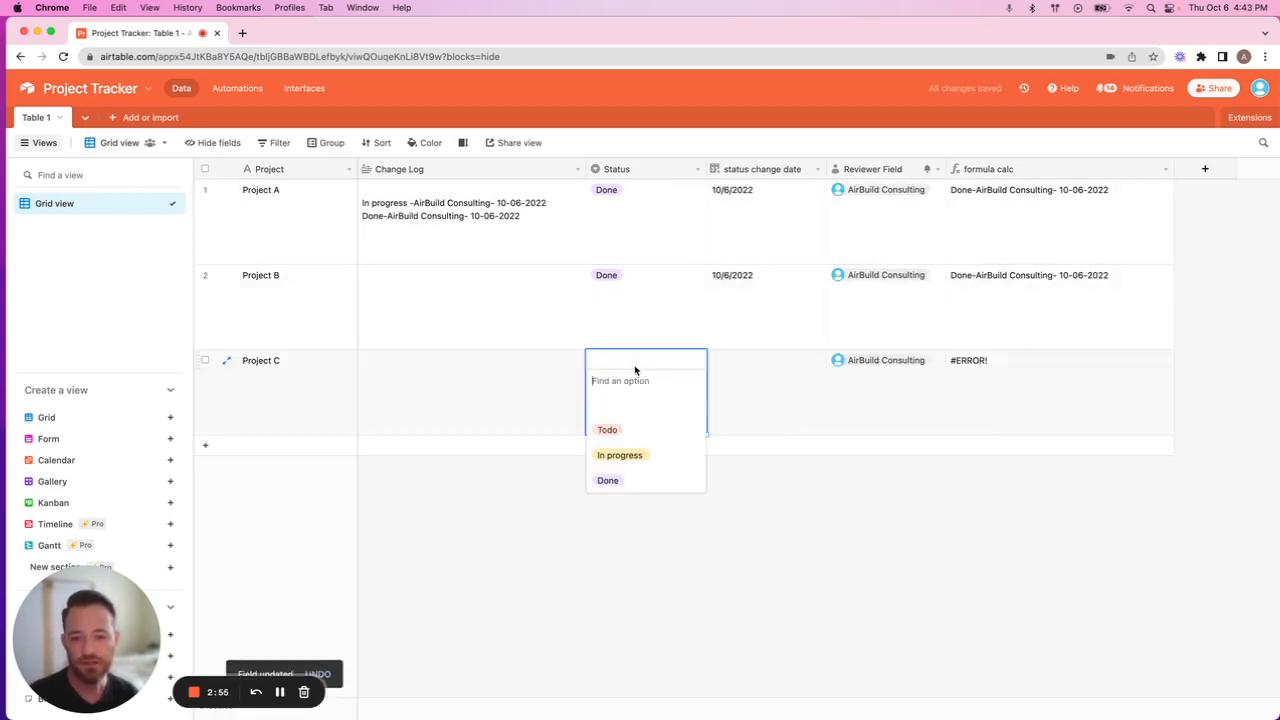
pyautogui.click(646, 434)
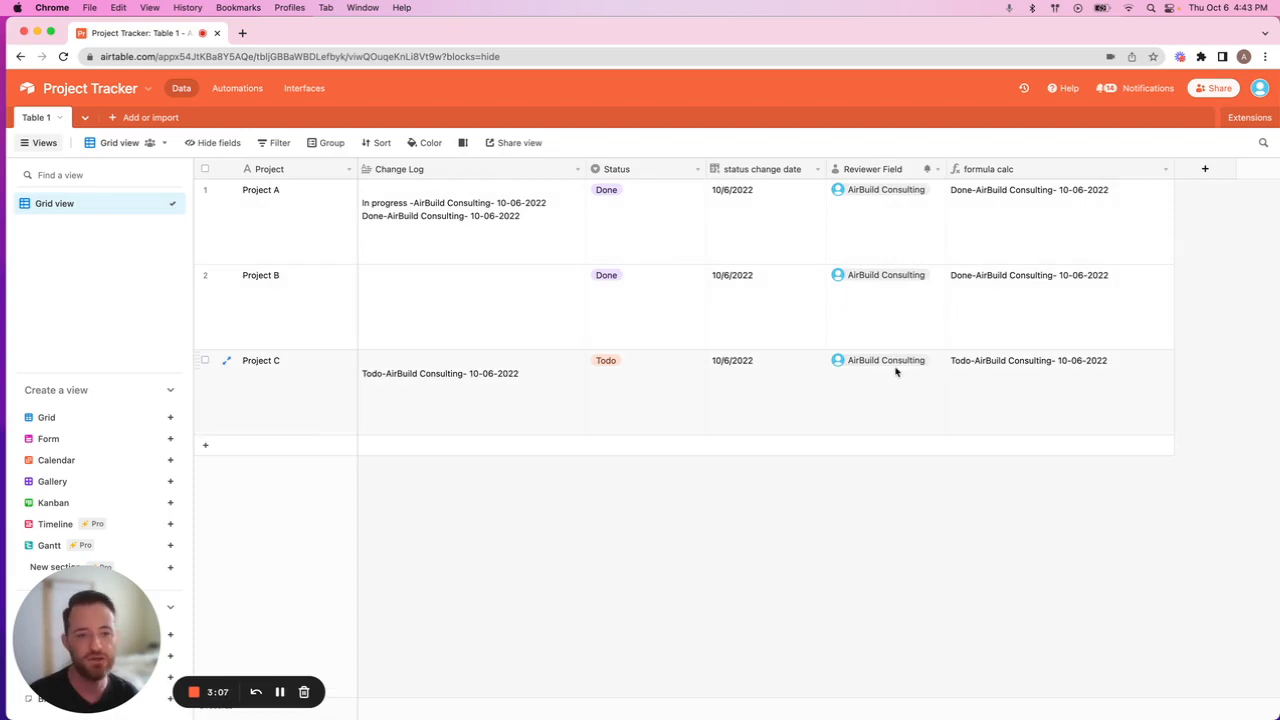
# Examine the Reviewer Field's type settings and the user choices for Project A without changing anything.
pyautogui.click(936, 169)
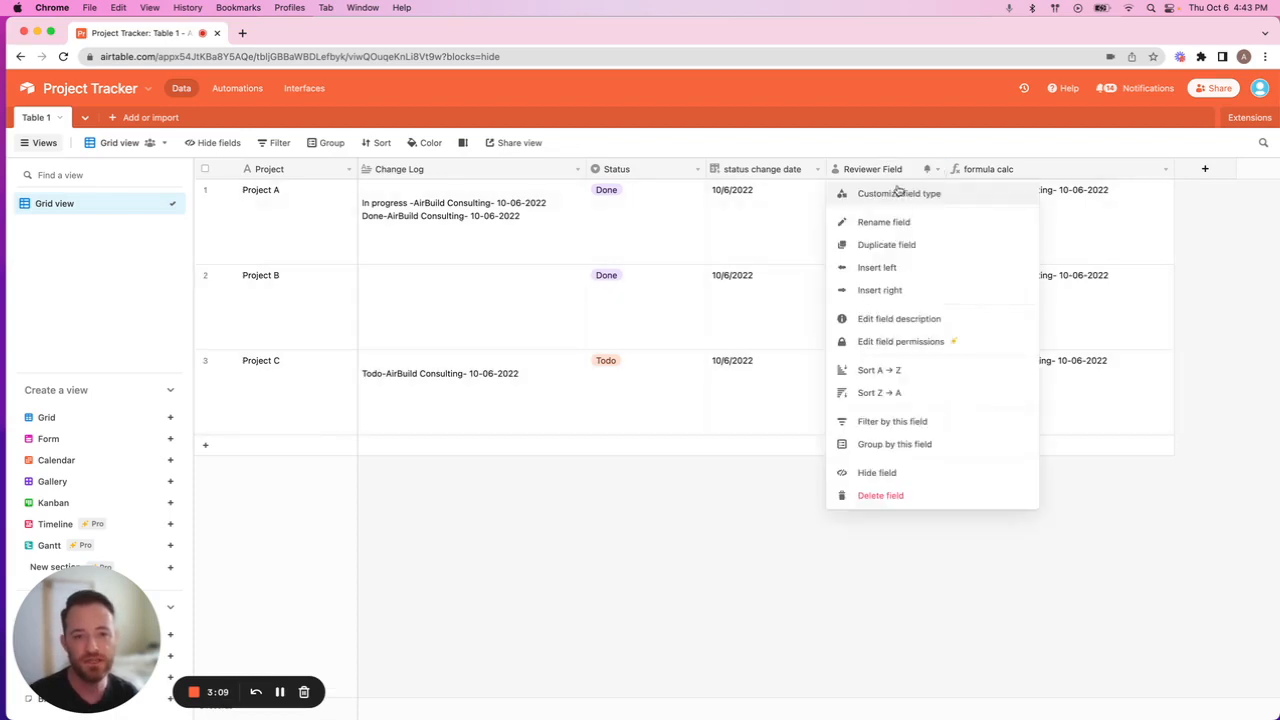
pyautogui.click(898, 194)
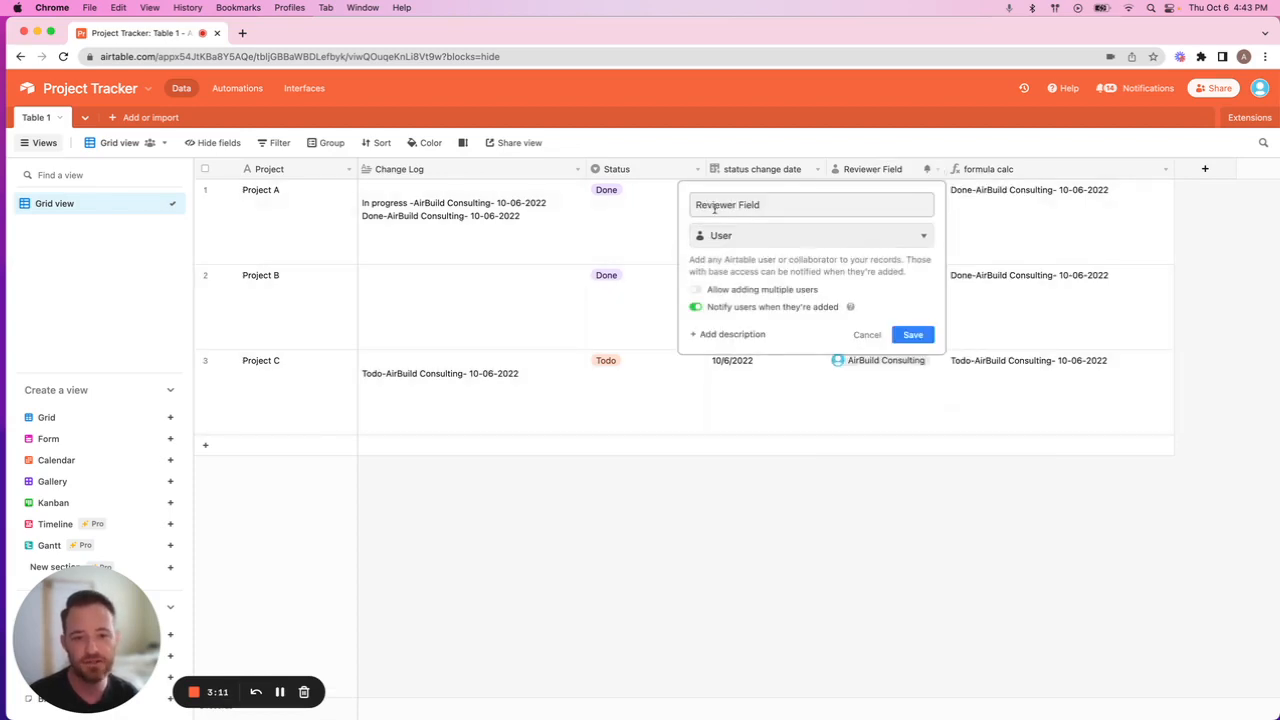
pyautogui.click(864, 335)
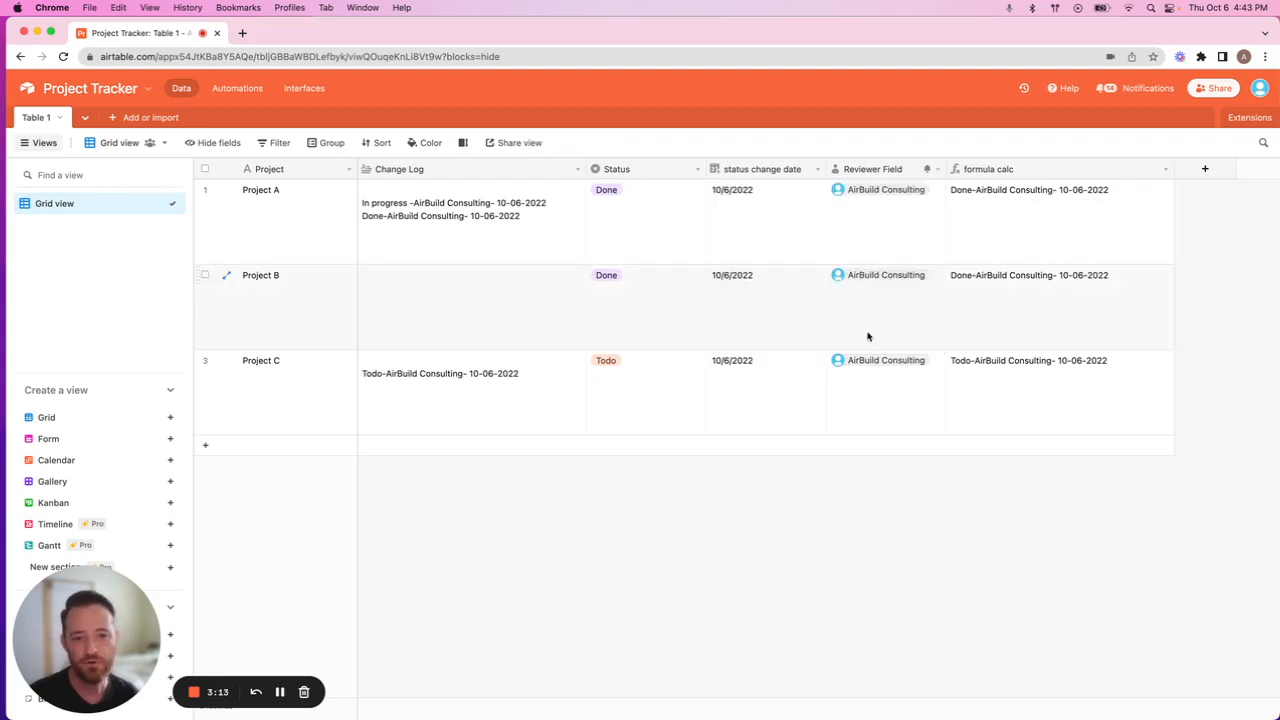
pyautogui.doubleClick(883, 234)
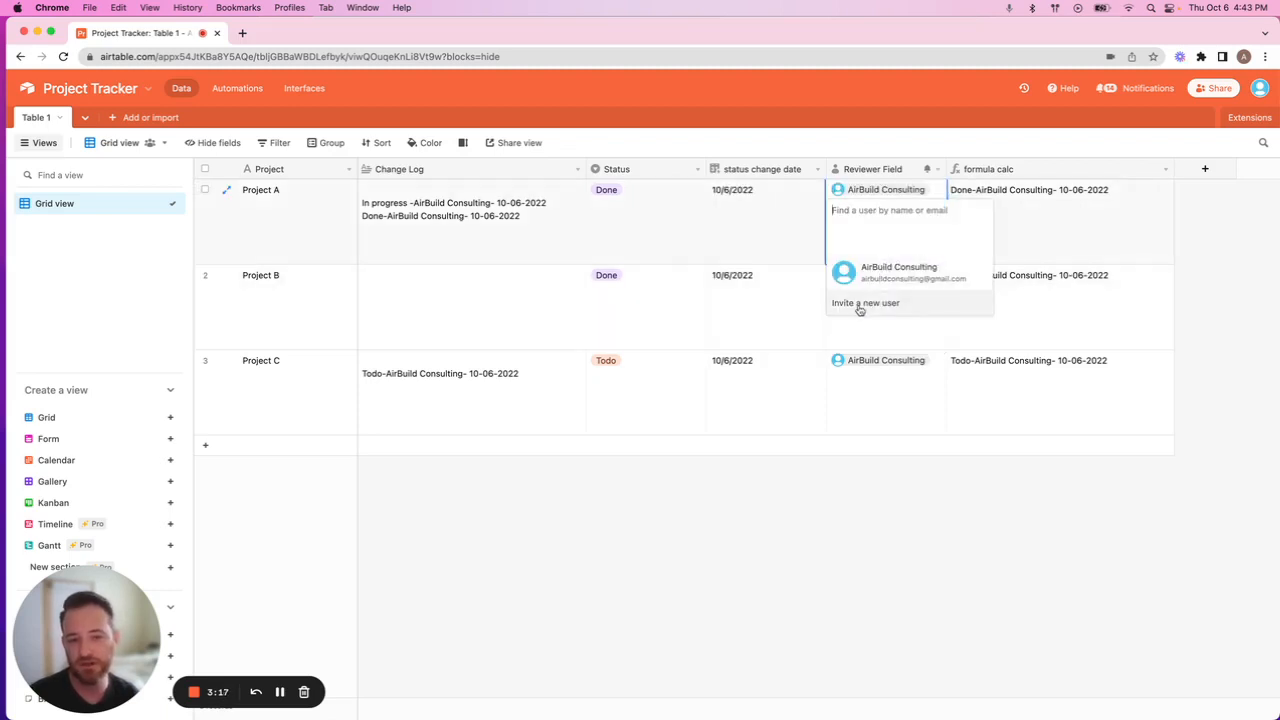
pyautogui.click(911, 506)
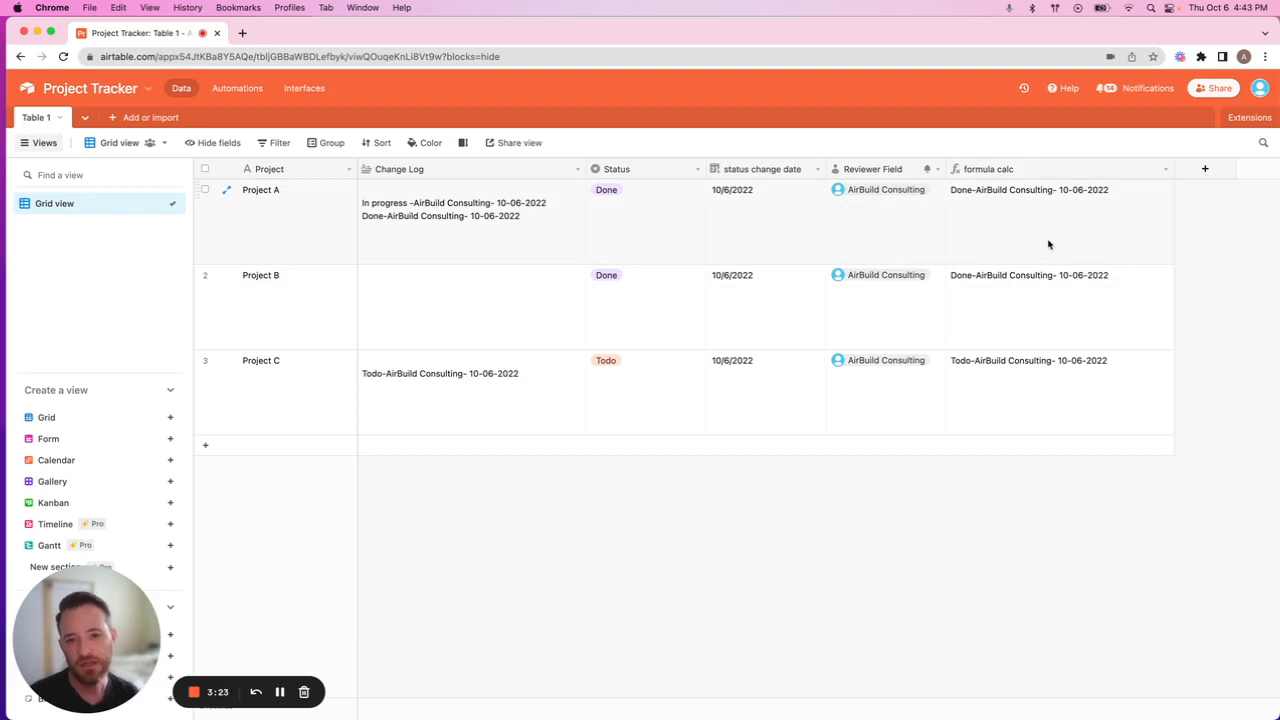
# Examine the formula behind the formula calc field and close its settings without saving.
pyautogui.click(1164, 170)
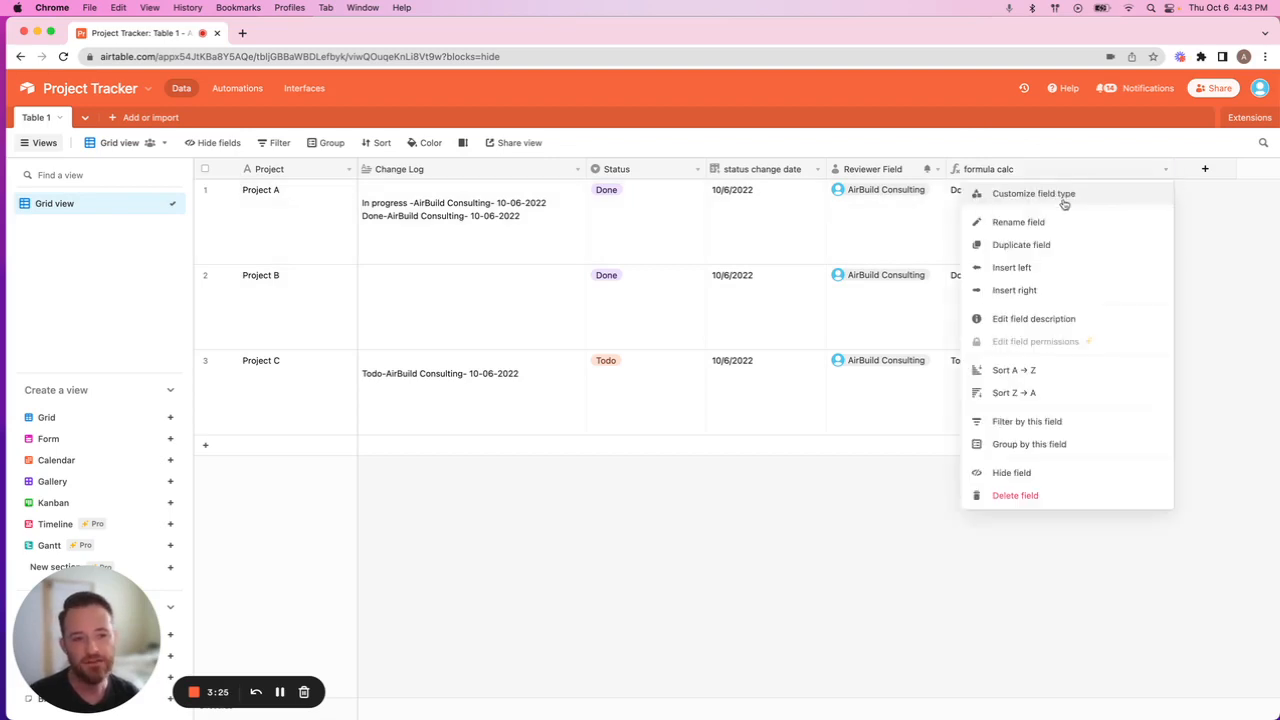
pyautogui.click(1064, 196)
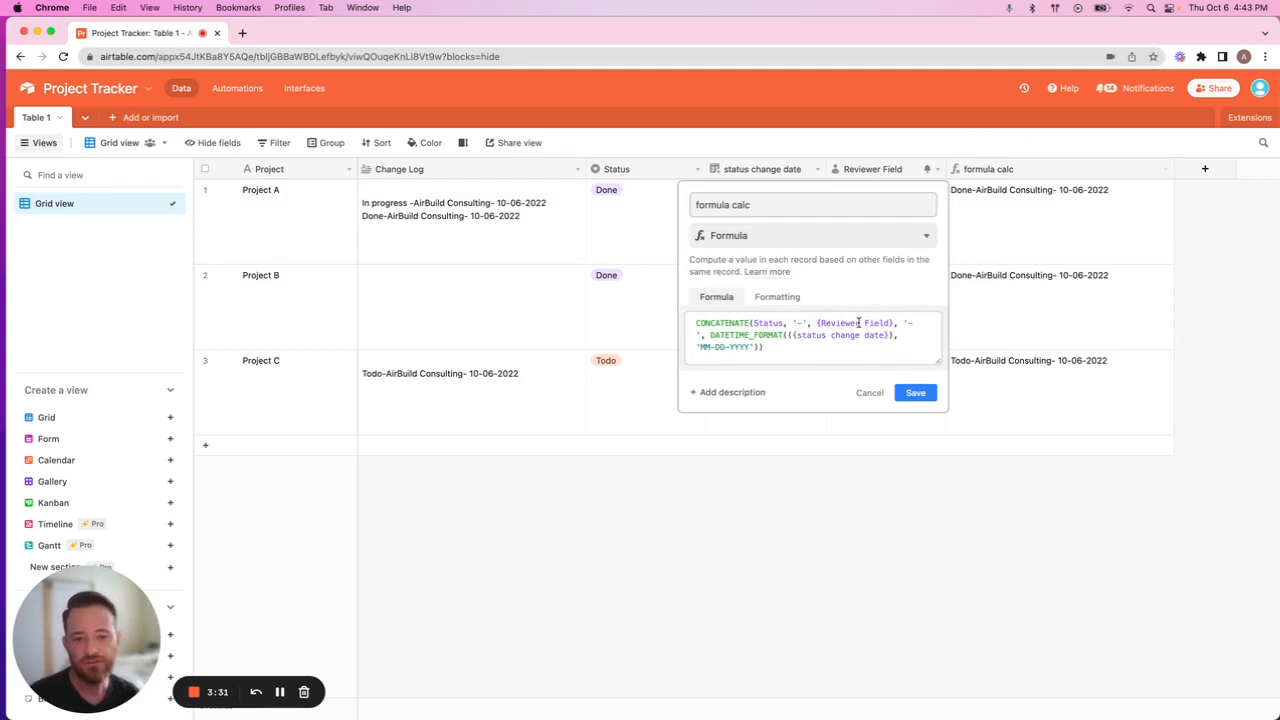
pyautogui.click(869, 392)
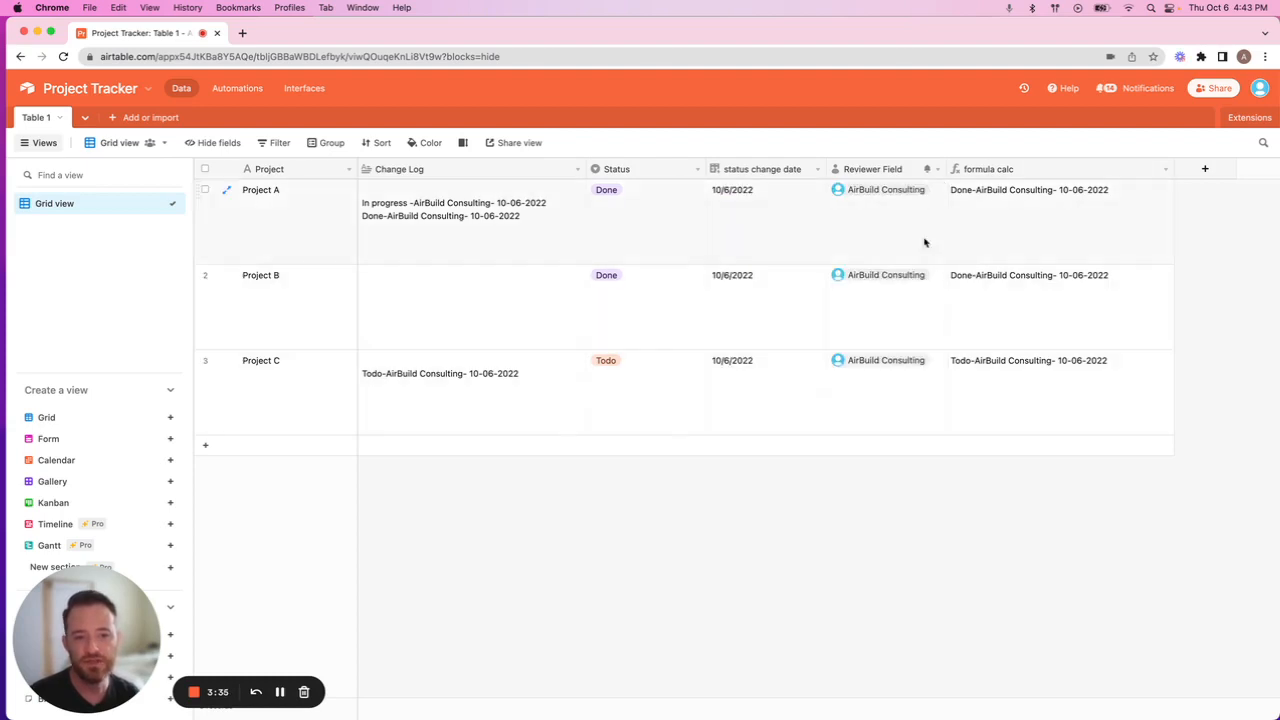
# Set the Status of Project A back to In progress.
pyautogui.click(642, 201)
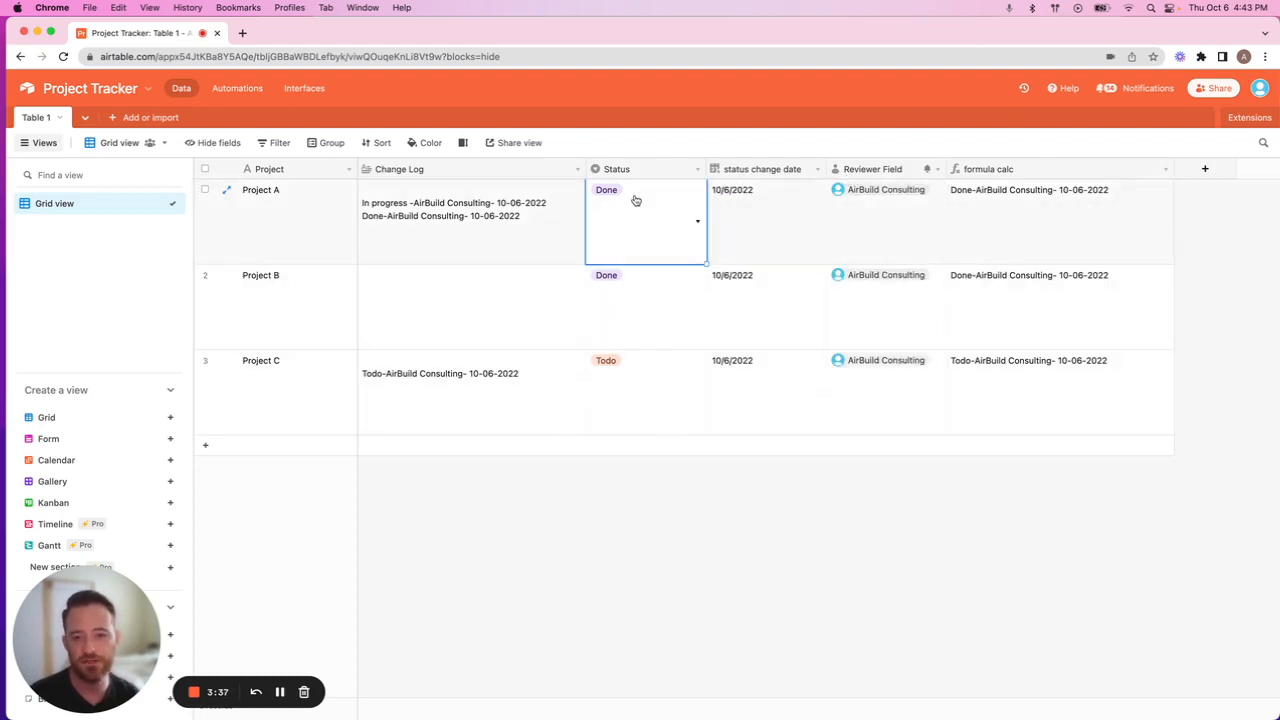
pyautogui.click(634, 197)
pyautogui.click(620, 285)
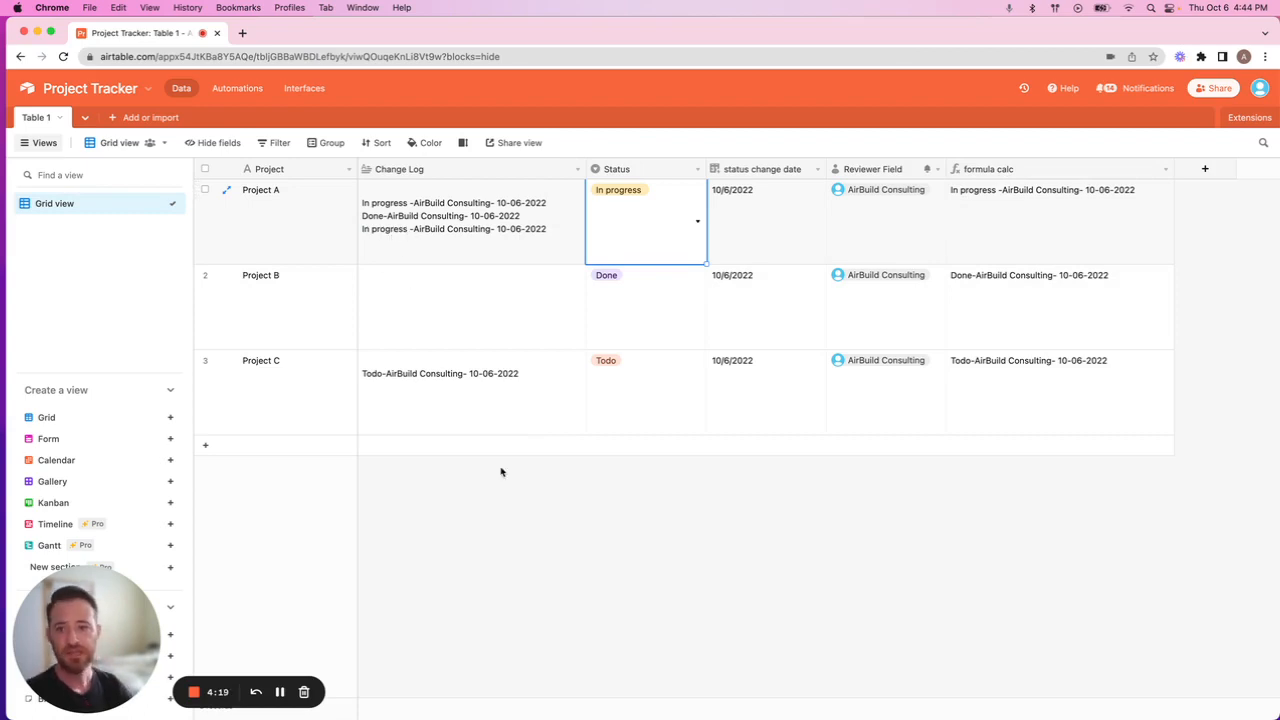
# Review Automation 1's trigger and its Update record action, examining the Record ID source and the Change Log field values.
pyautogui.click(237, 88)
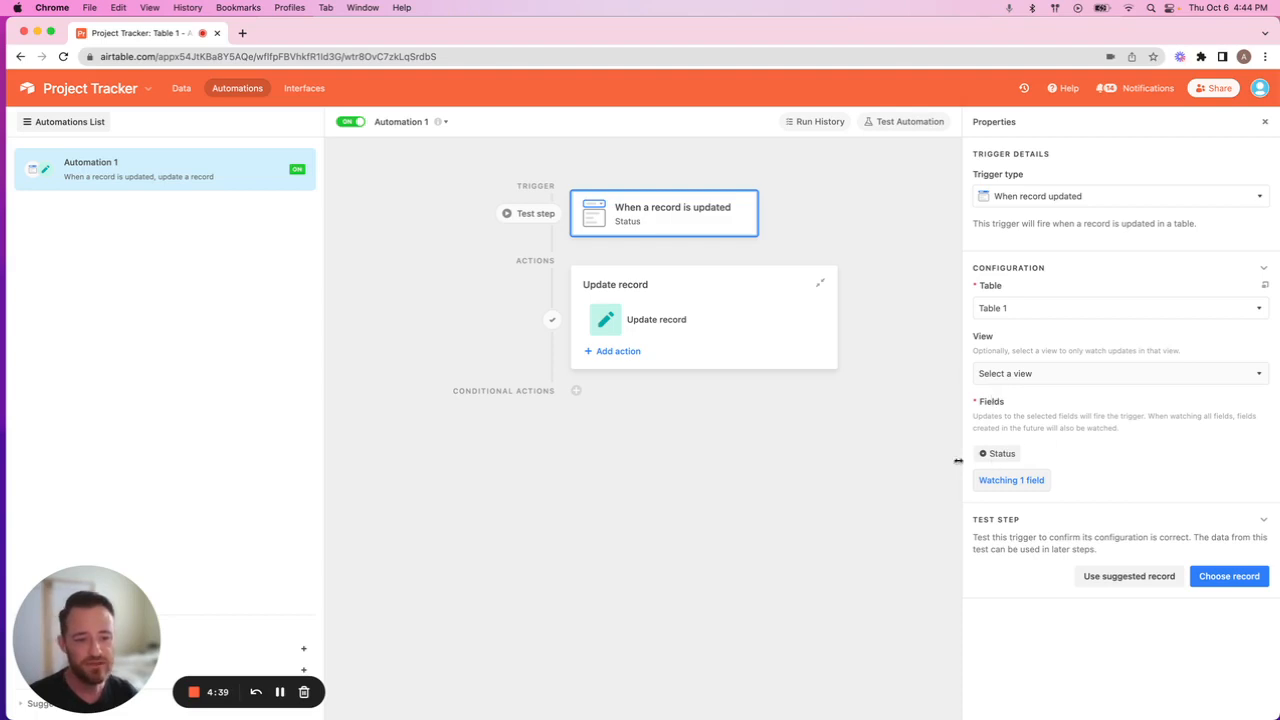
pyautogui.click(662, 328)
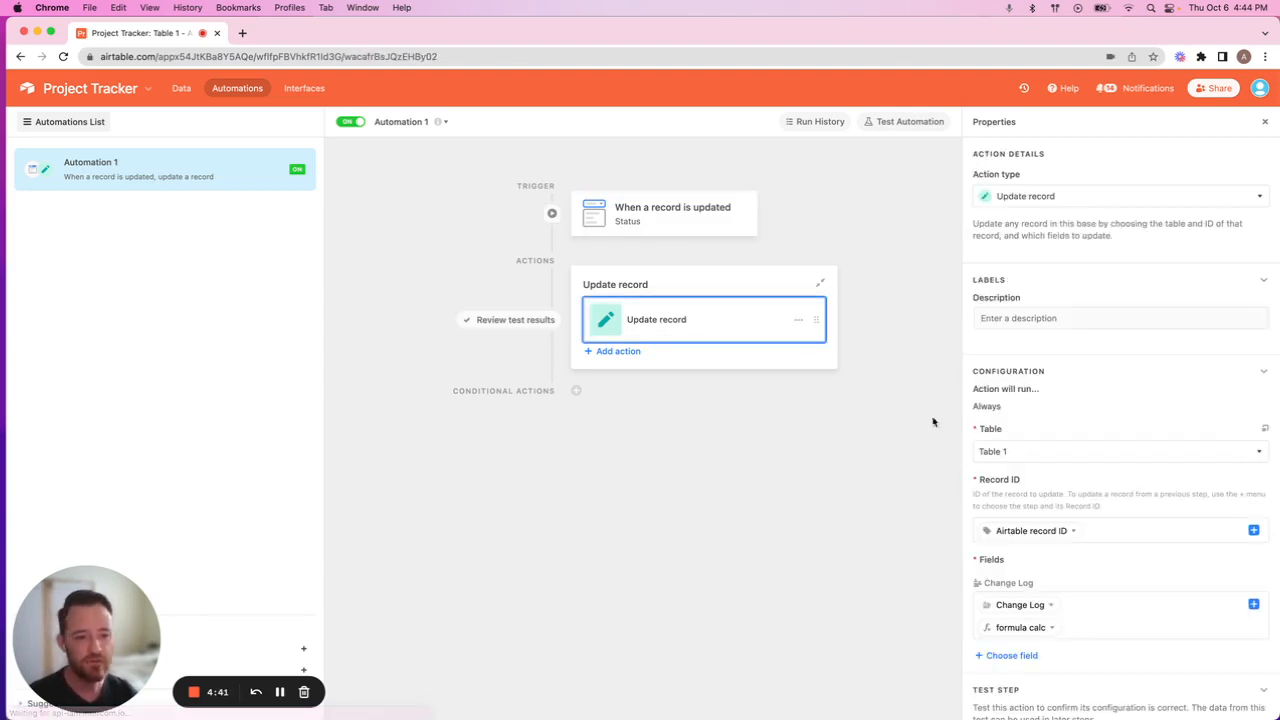
pyautogui.scroll(-3, 1089, 388)
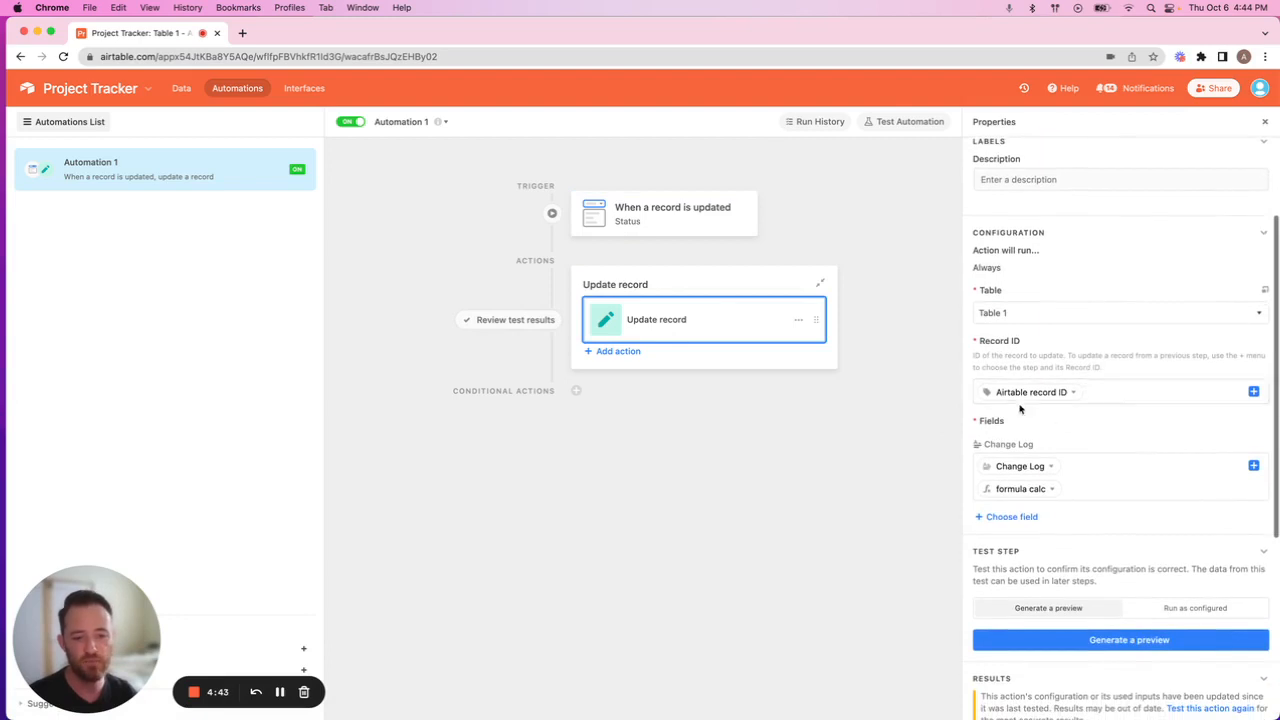
pyautogui.click(1253, 393)
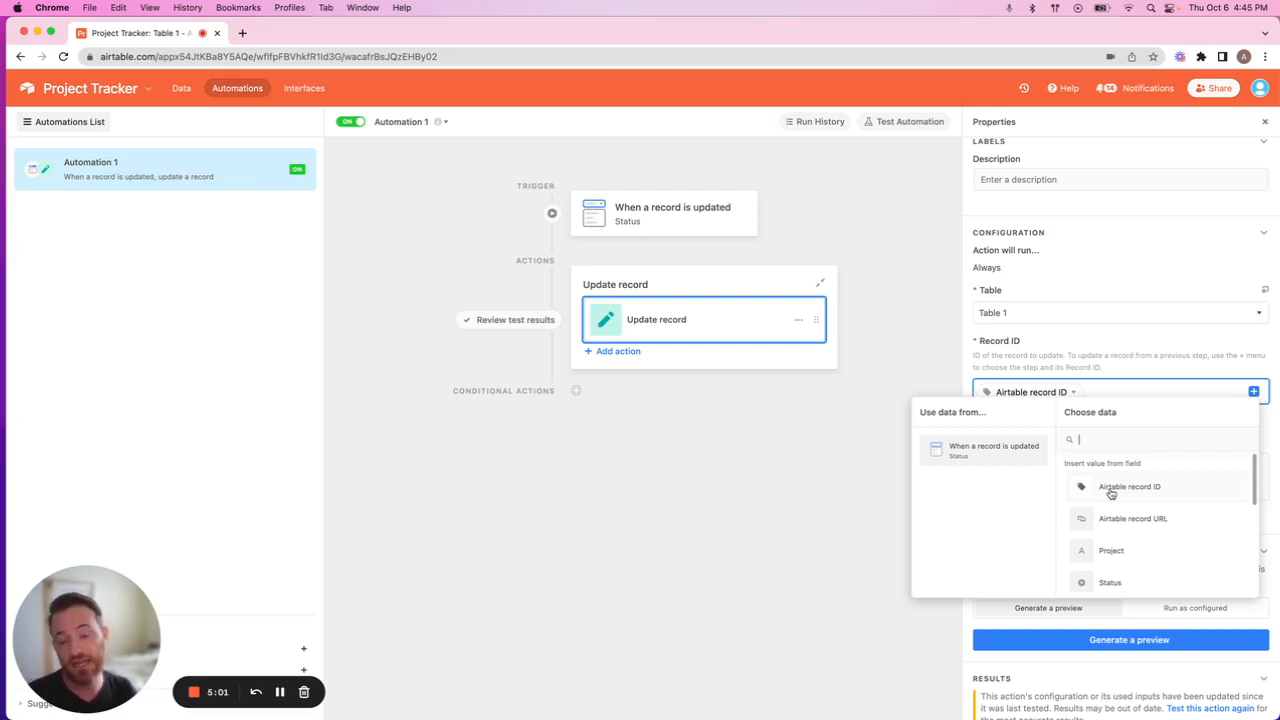
pyautogui.click(1132, 393)
pyautogui.scroll(-2, 1124, 430)
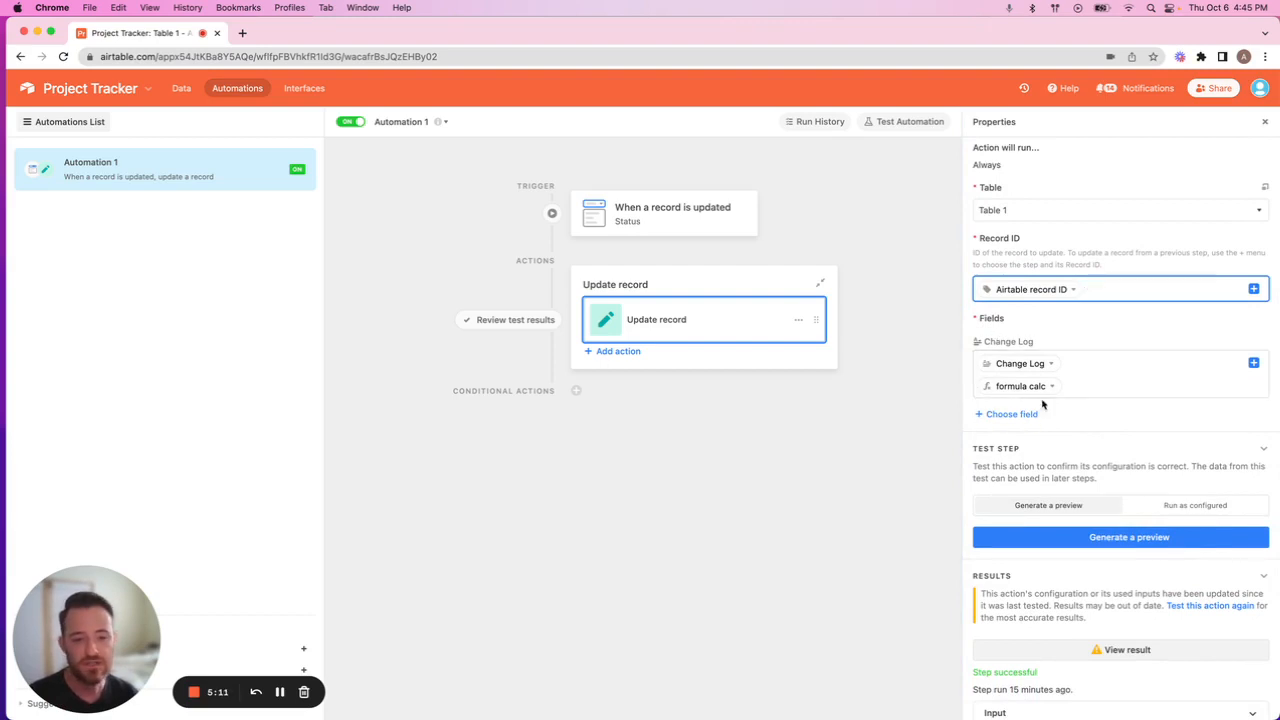
pyautogui.click(1075, 362)
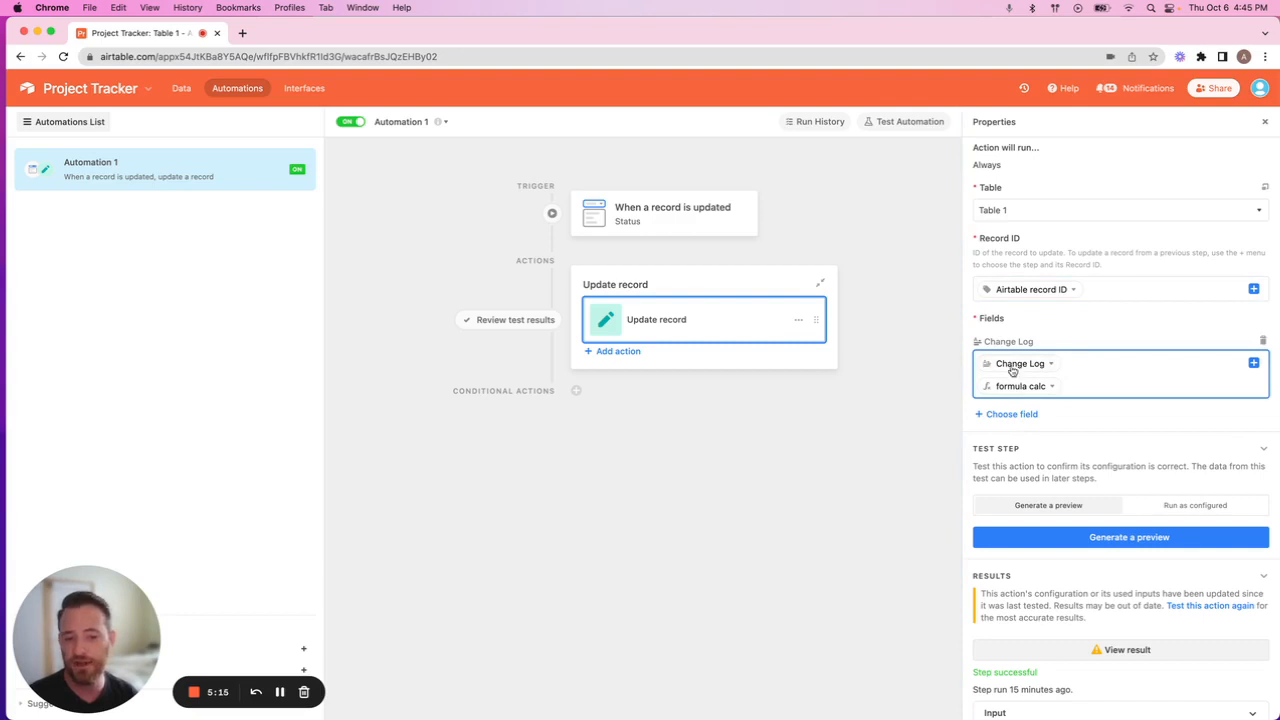
# Clear the Change Log value in the Update record action and remove that field from the action.
pyautogui.click(1253, 362)
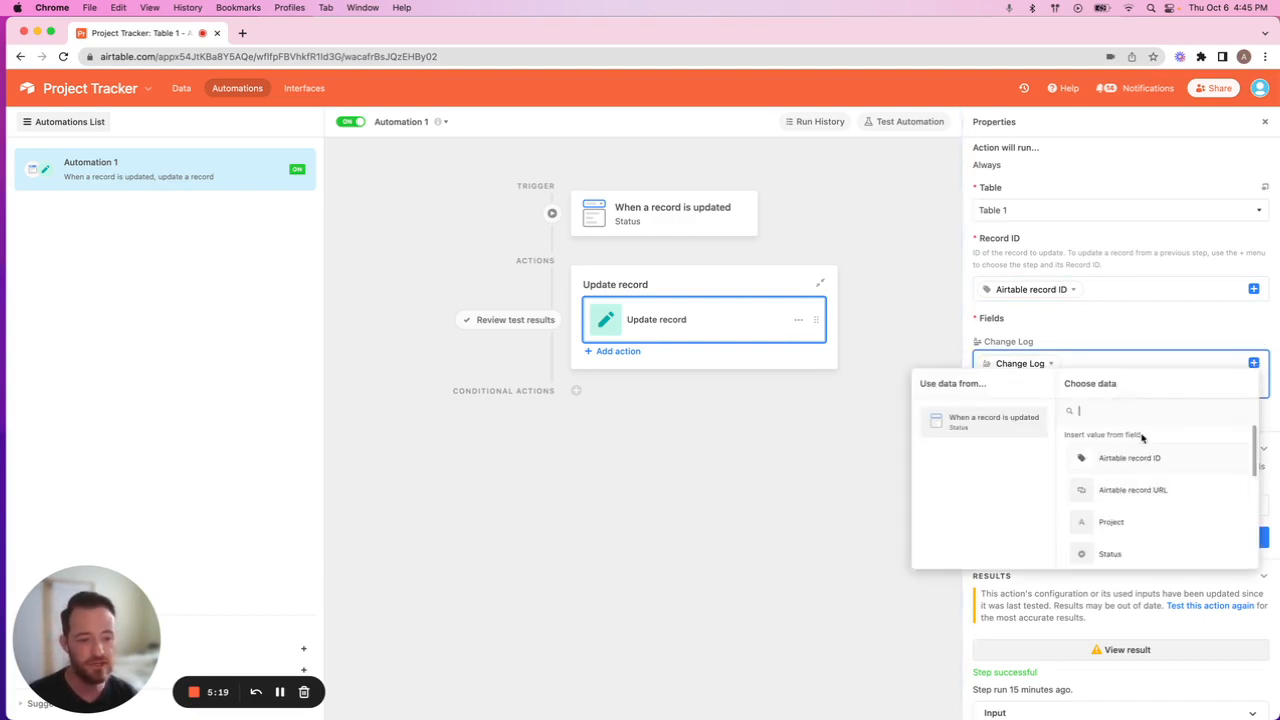
pyautogui.click(1066, 380)
pyautogui.press('BackSpace')
pyautogui.press('BackSpace')
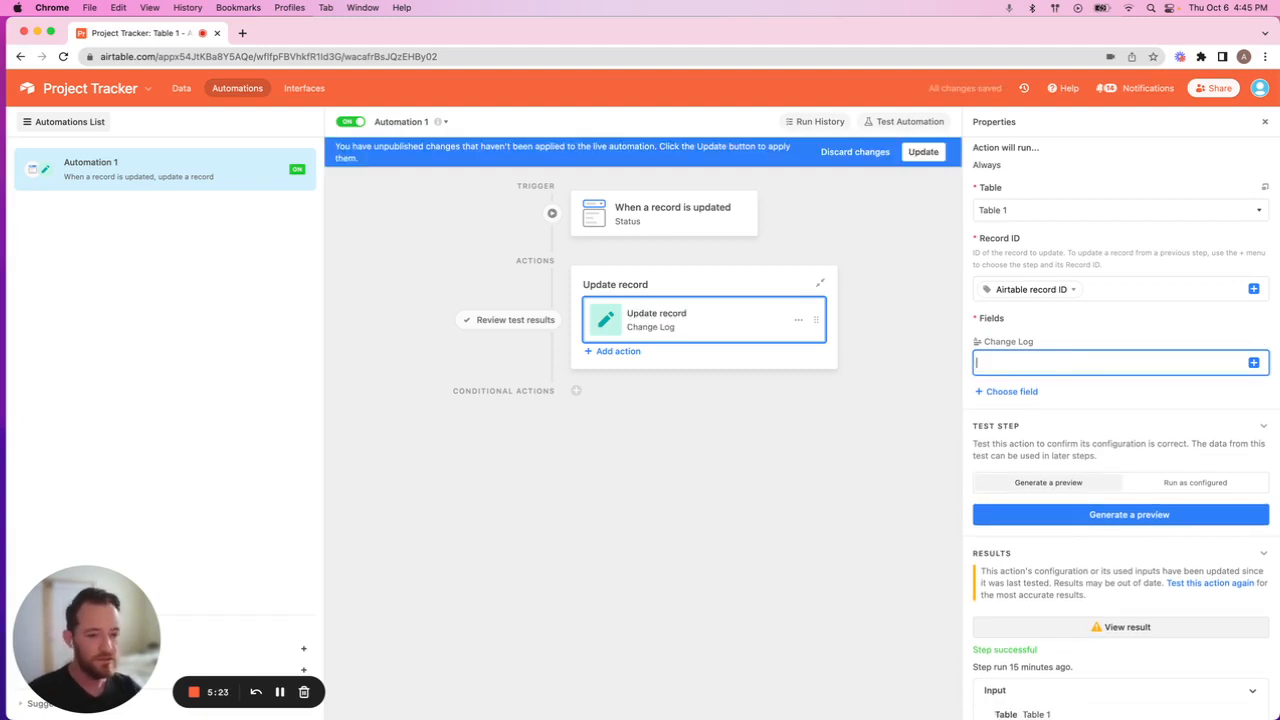
pyautogui.click(1263, 341)
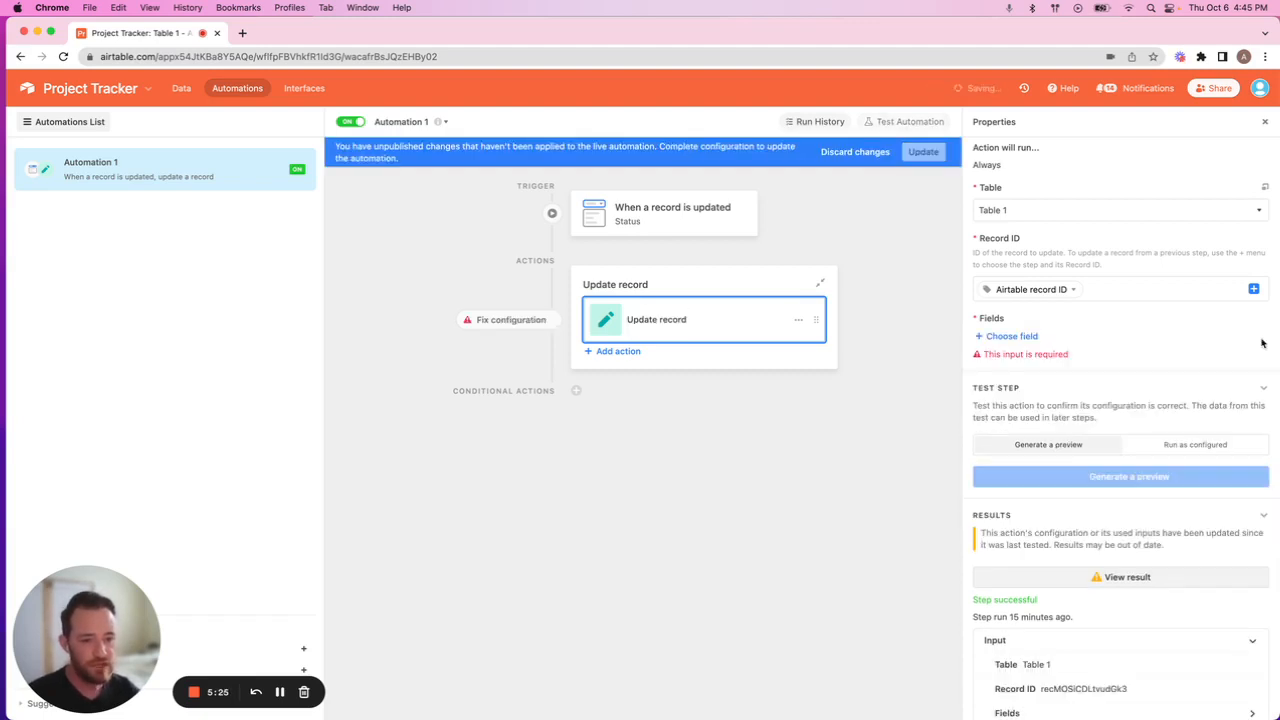
# Add the Change Log field to the Update record action and insert the trigger record's existing Change Log value into it.
pyautogui.click(1004, 338)
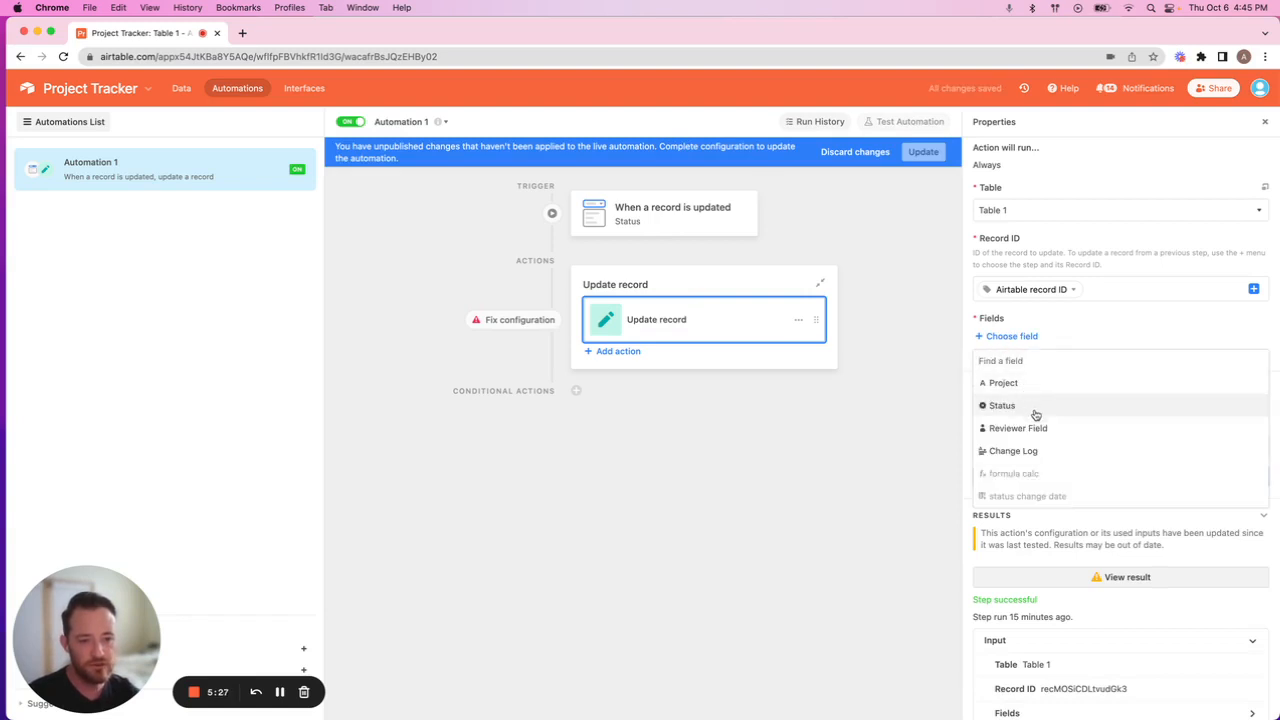
pyautogui.click(1047, 451)
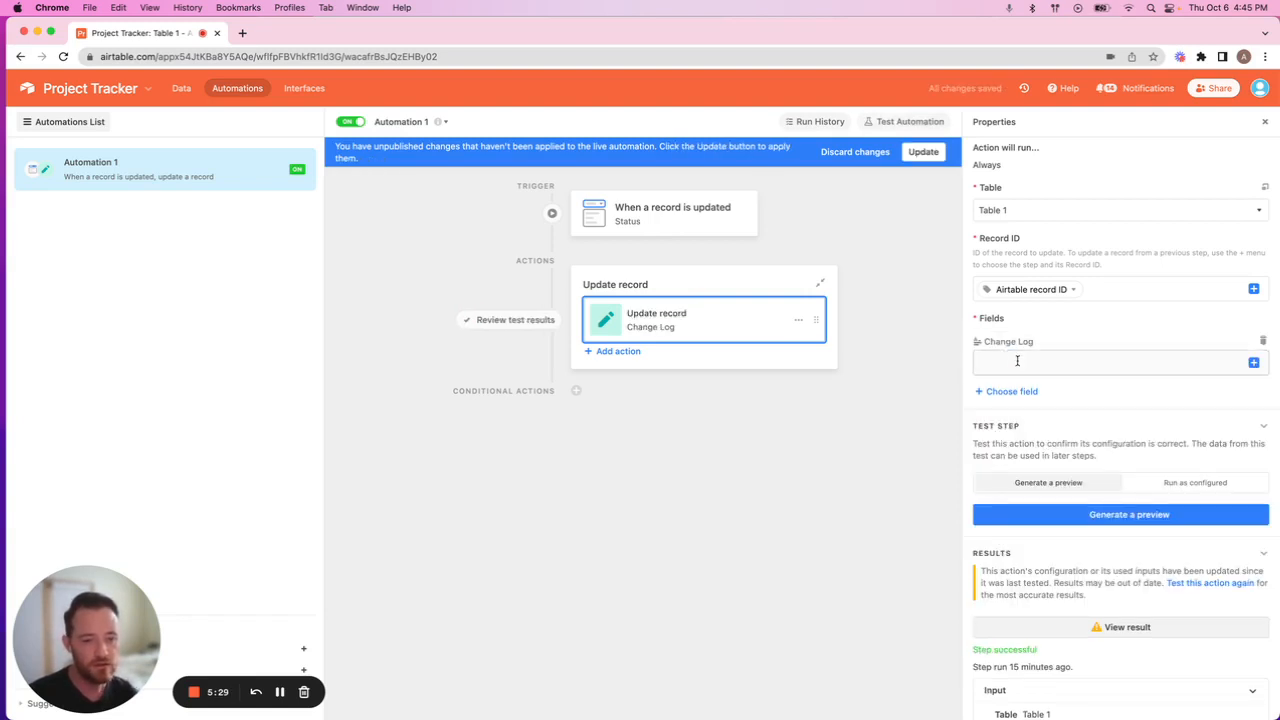
pyautogui.click(1255, 363)
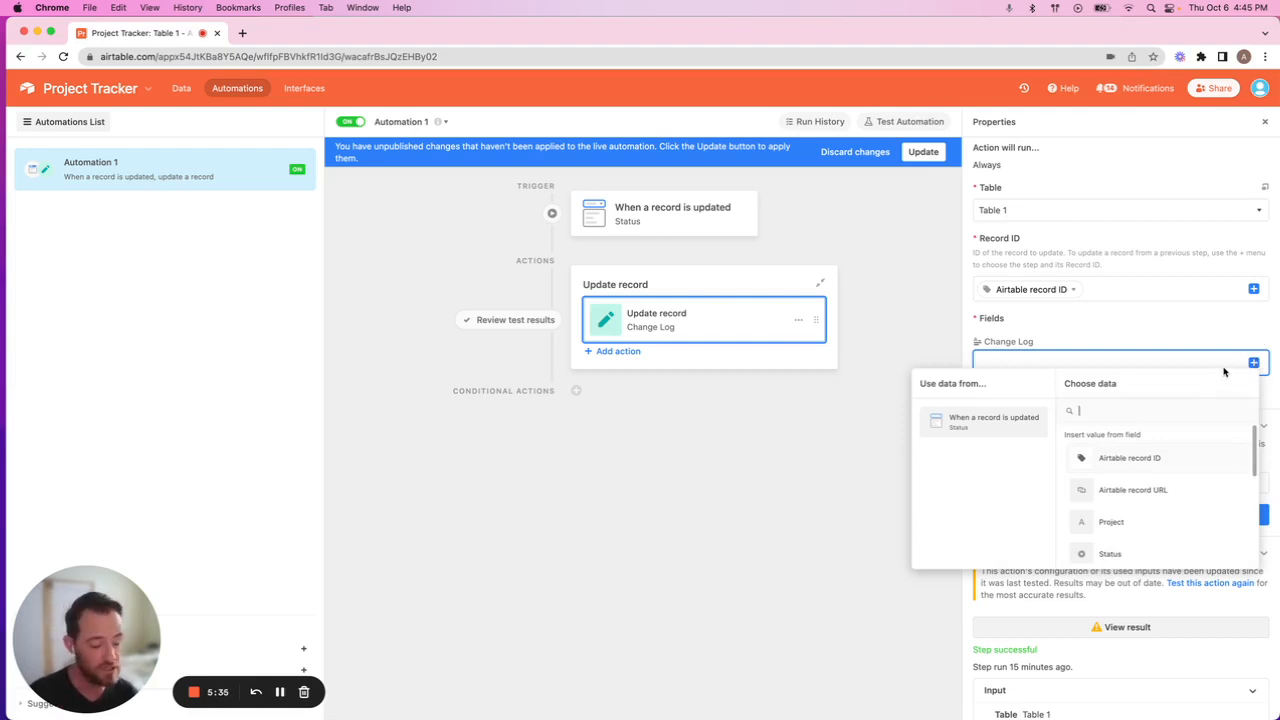
pyautogui.write('change')
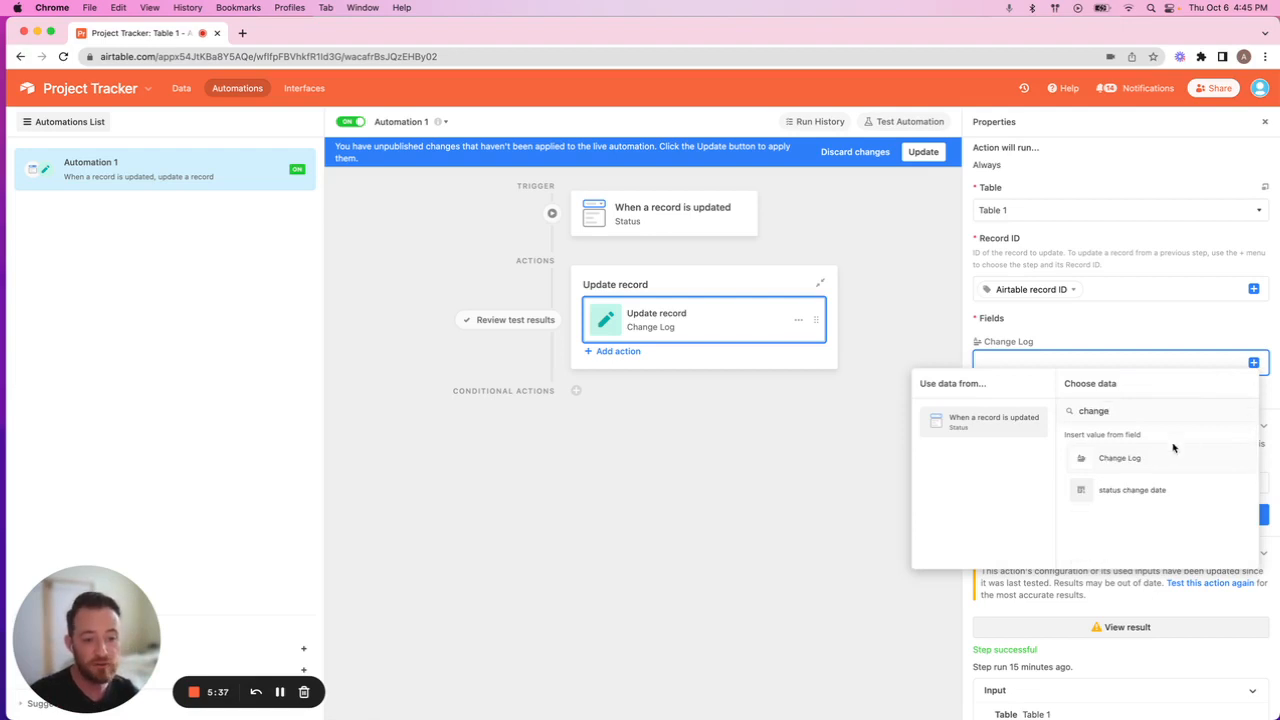
pyautogui.click(1157, 468)
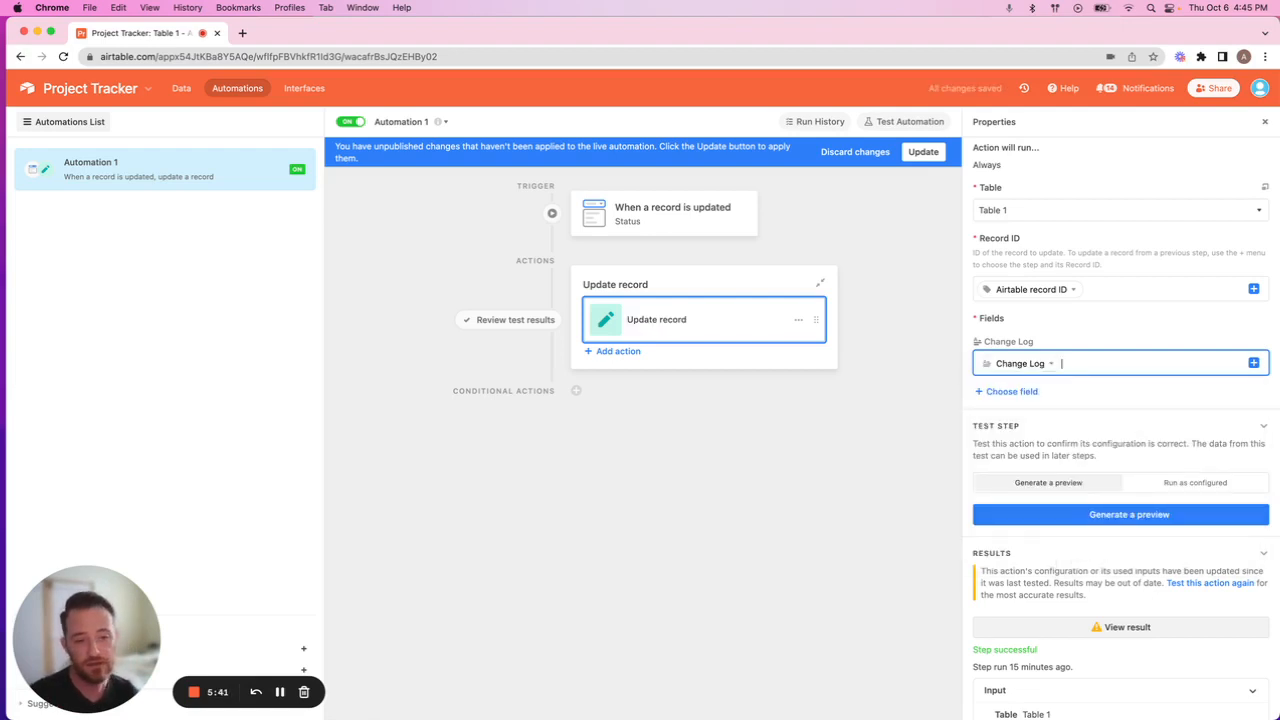
# Insert the trigger record's formula calc value on a new line below the Change Log value and apply the update to the live automation.
pyautogui.press('Return')
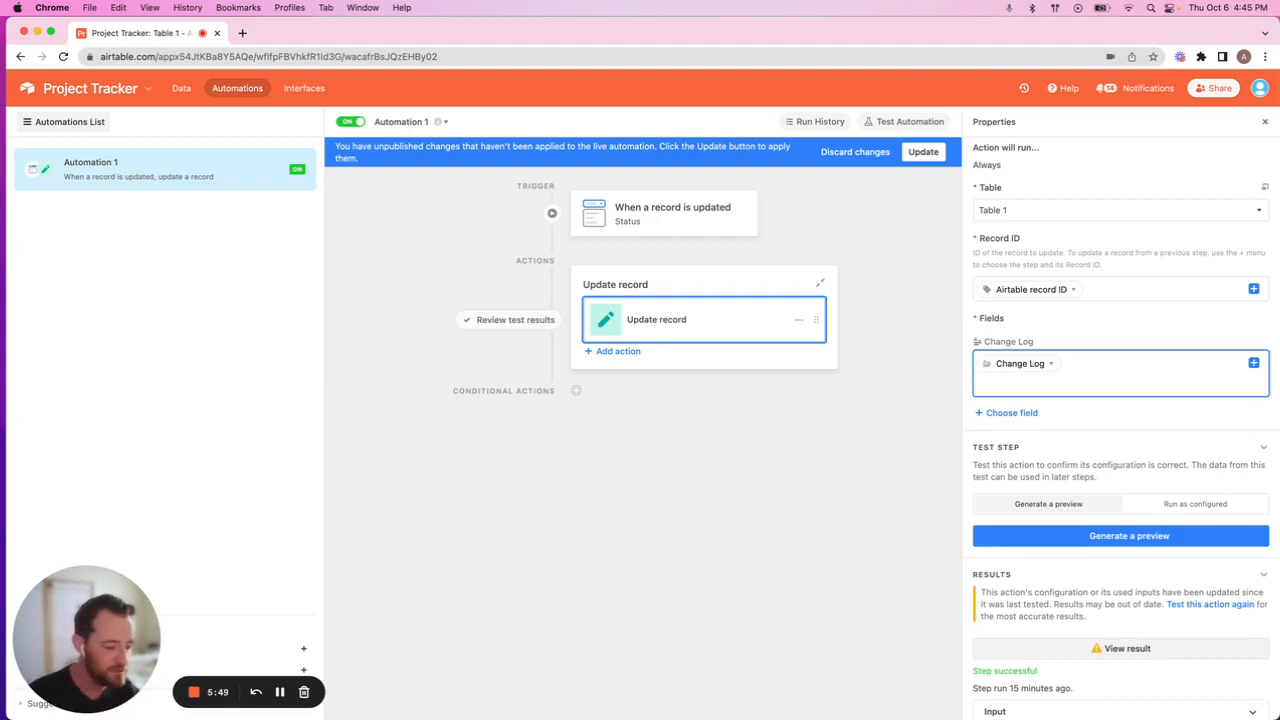
pyautogui.write('for')
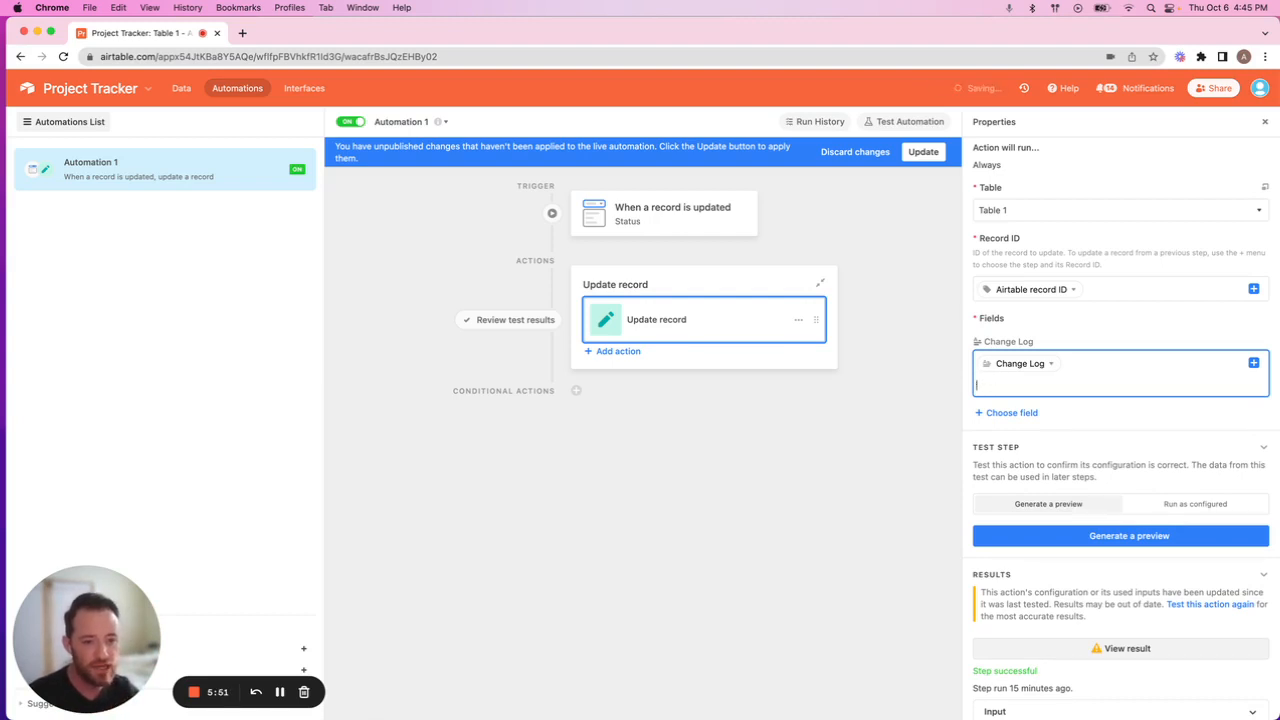
pyautogui.click(1253, 363)
pyautogui.write('formu')
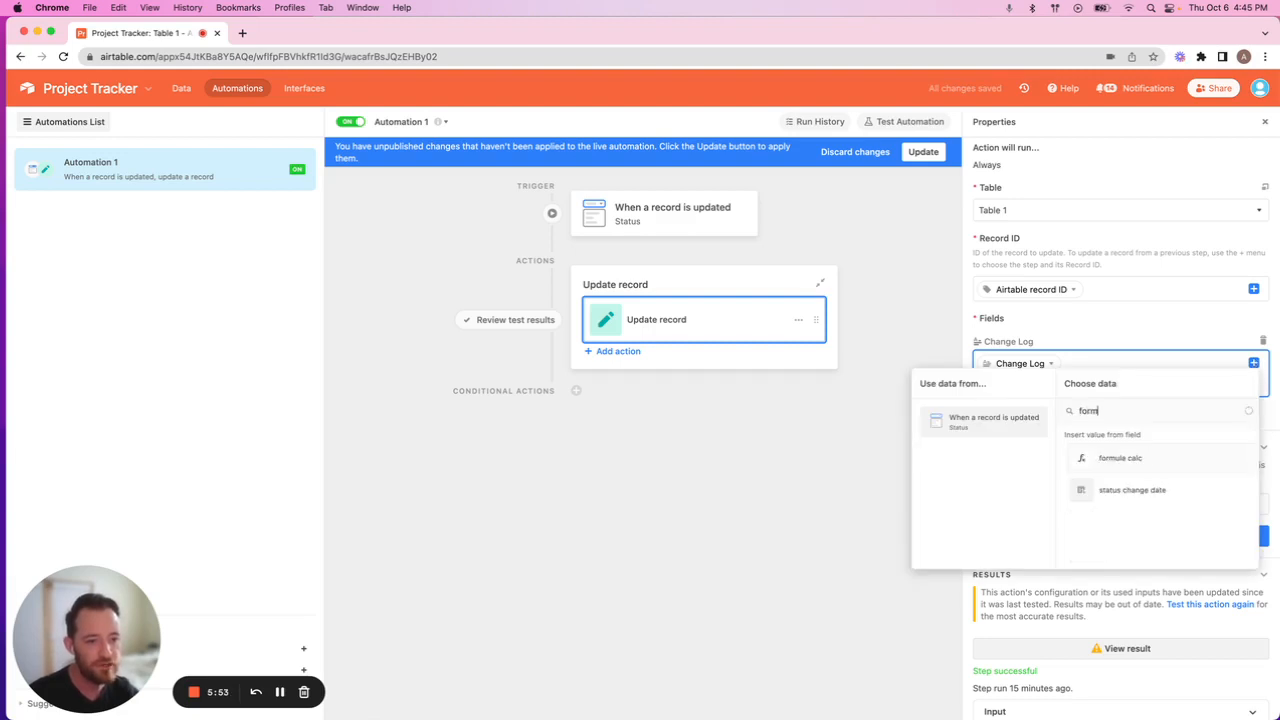
pyautogui.click(1128, 460)
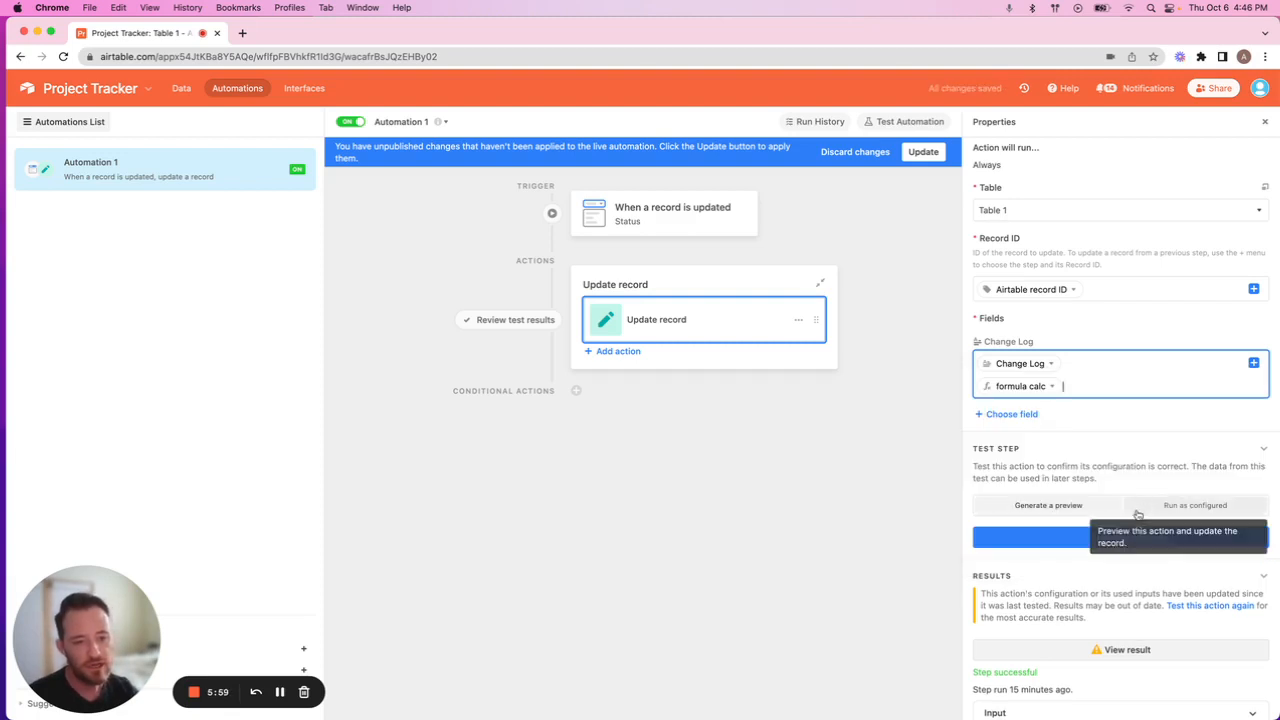
pyautogui.click(924, 152)
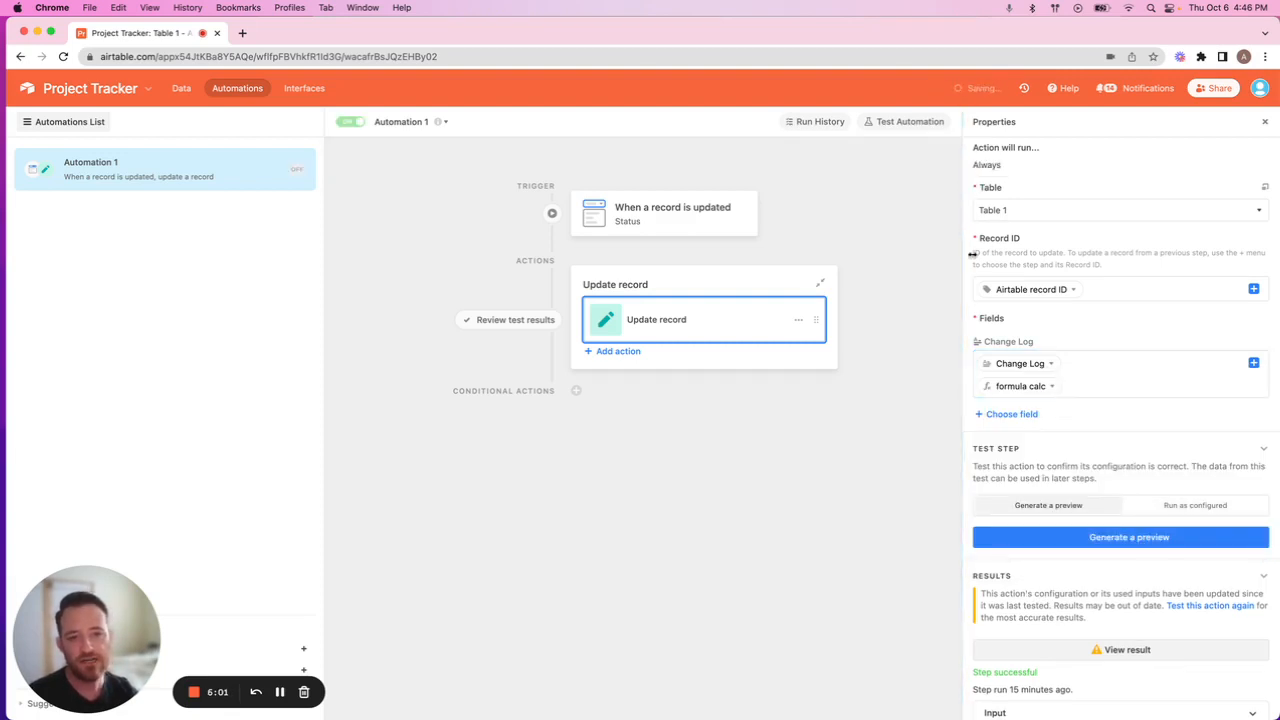
pyautogui.click(355, 121)
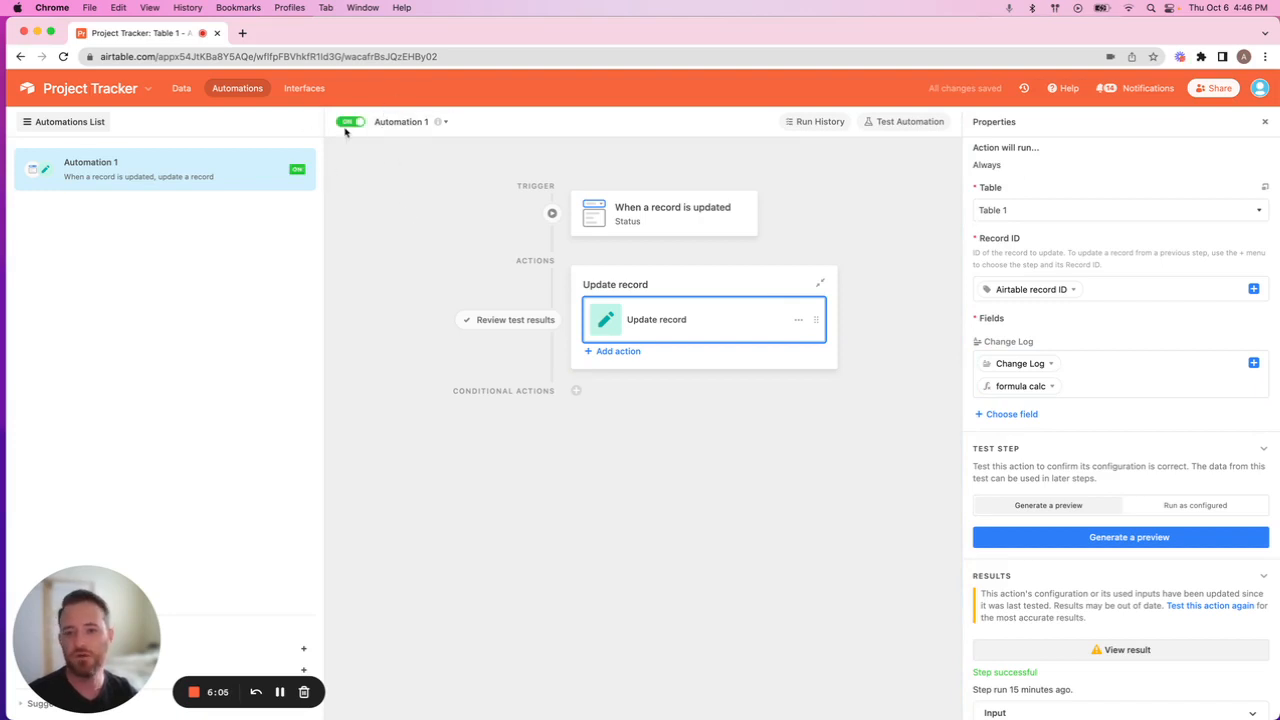
# Return to the Table 1 data and set the Status of Project C to In progress.
pyautogui.click(181, 88)
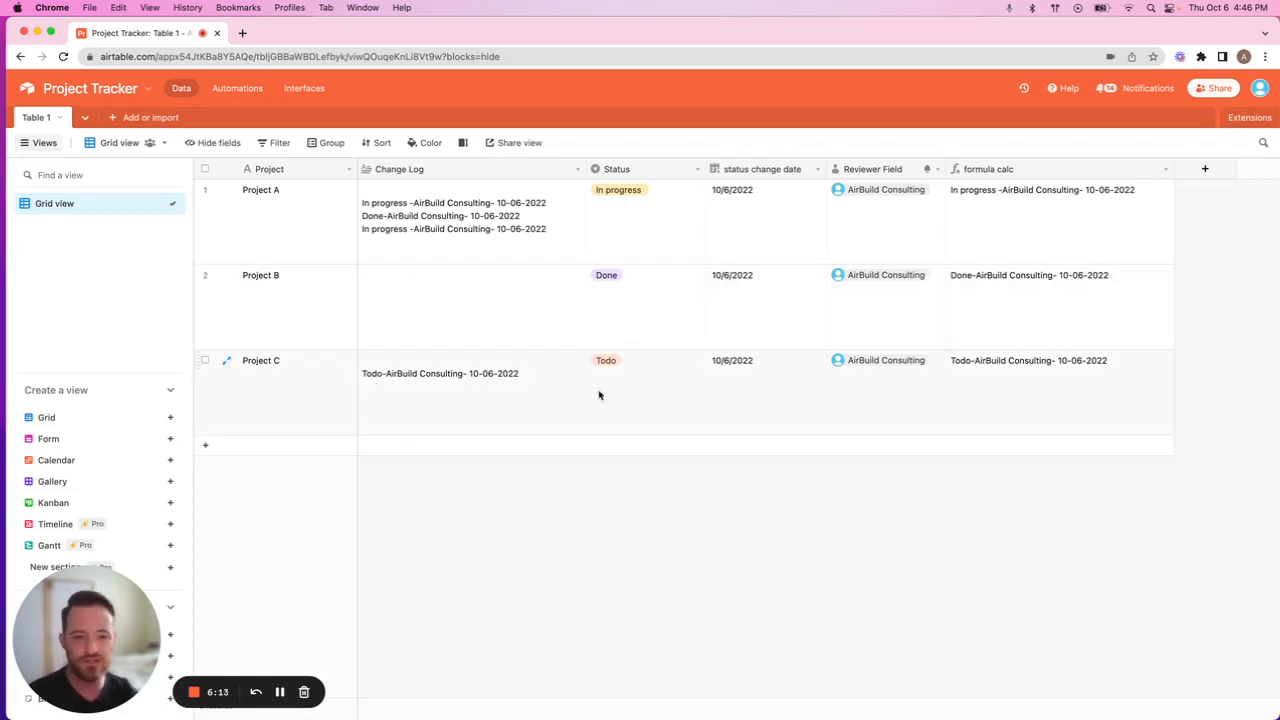
pyautogui.click(663, 376)
pyautogui.click(663, 372)
pyautogui.click(648, 458)
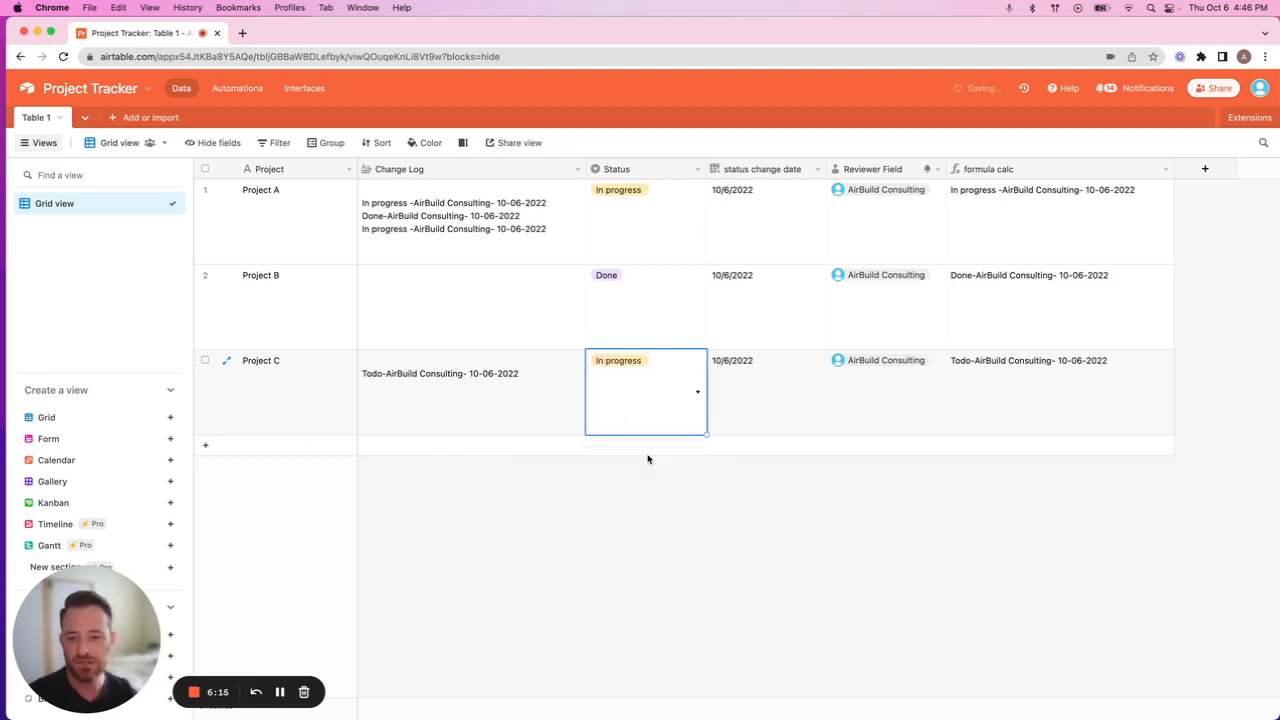
pyautogui.click(662, 498)
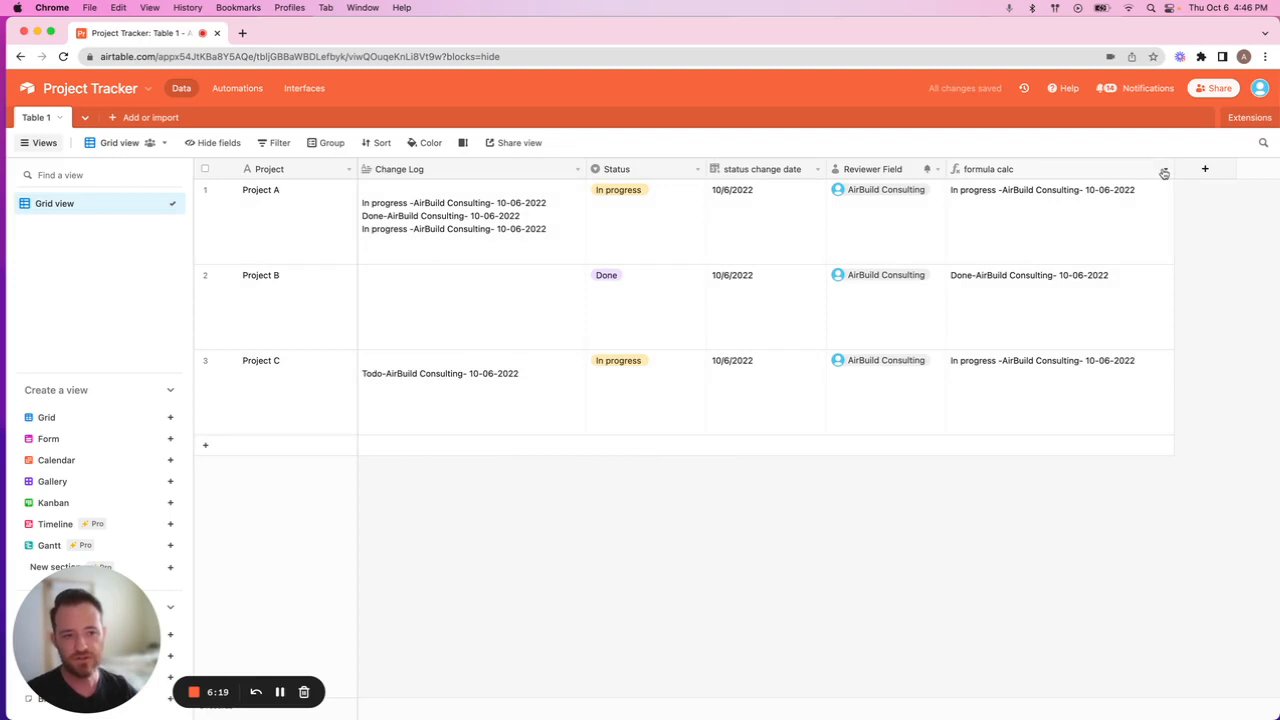
pyautogui.click(425, 418)
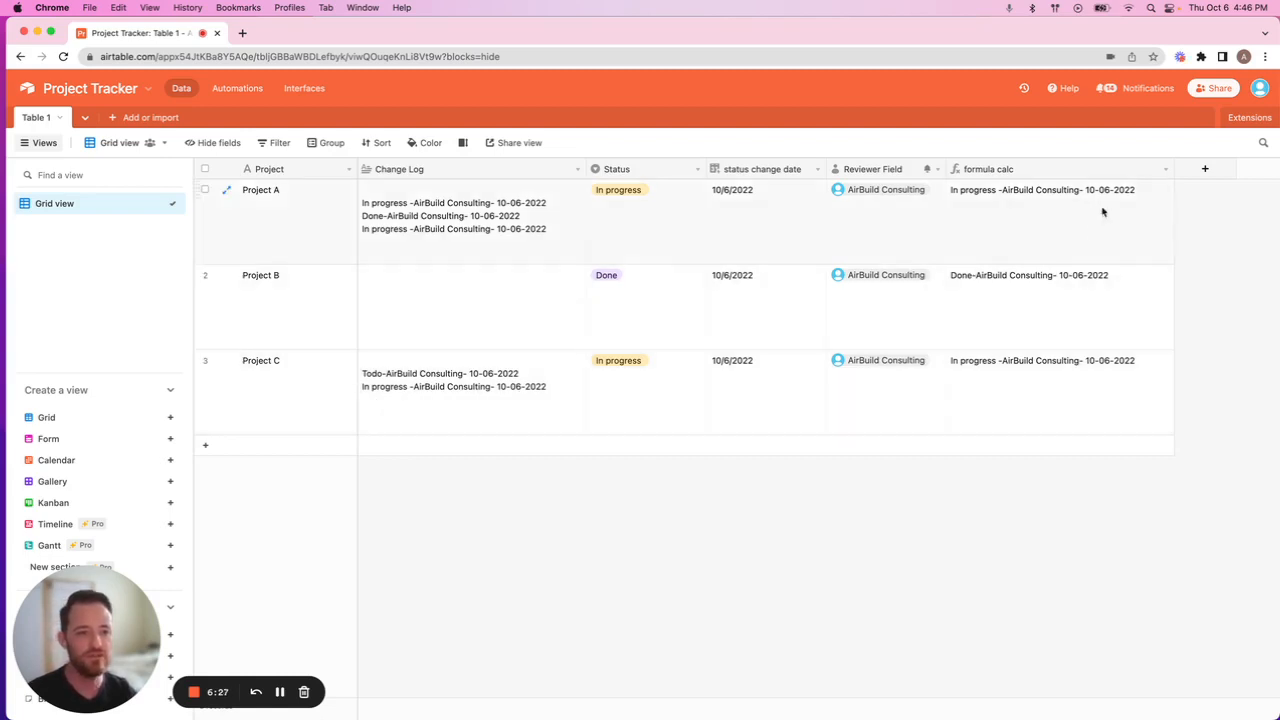
# Hide the formula calc and status change date fields in the grid view.
pyautogui.click(1166, 170)
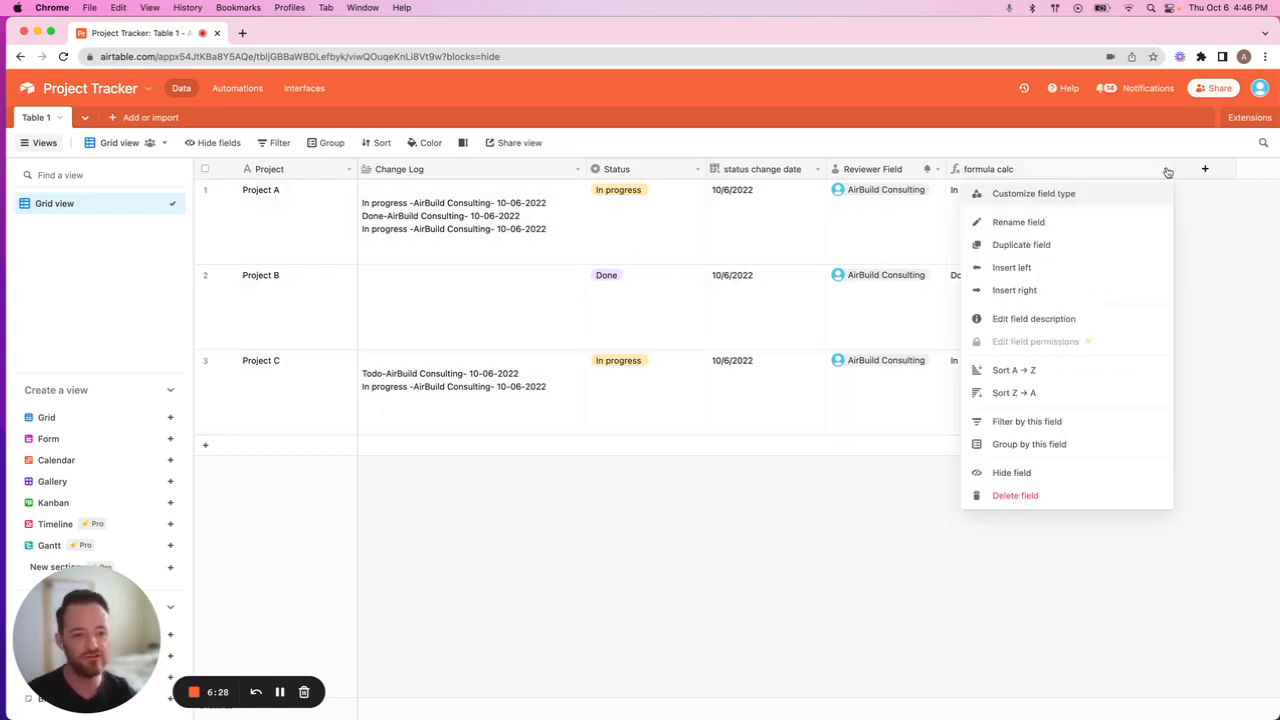
pyautogui.click(1015, 472)
pyautogui.click(817, 169)
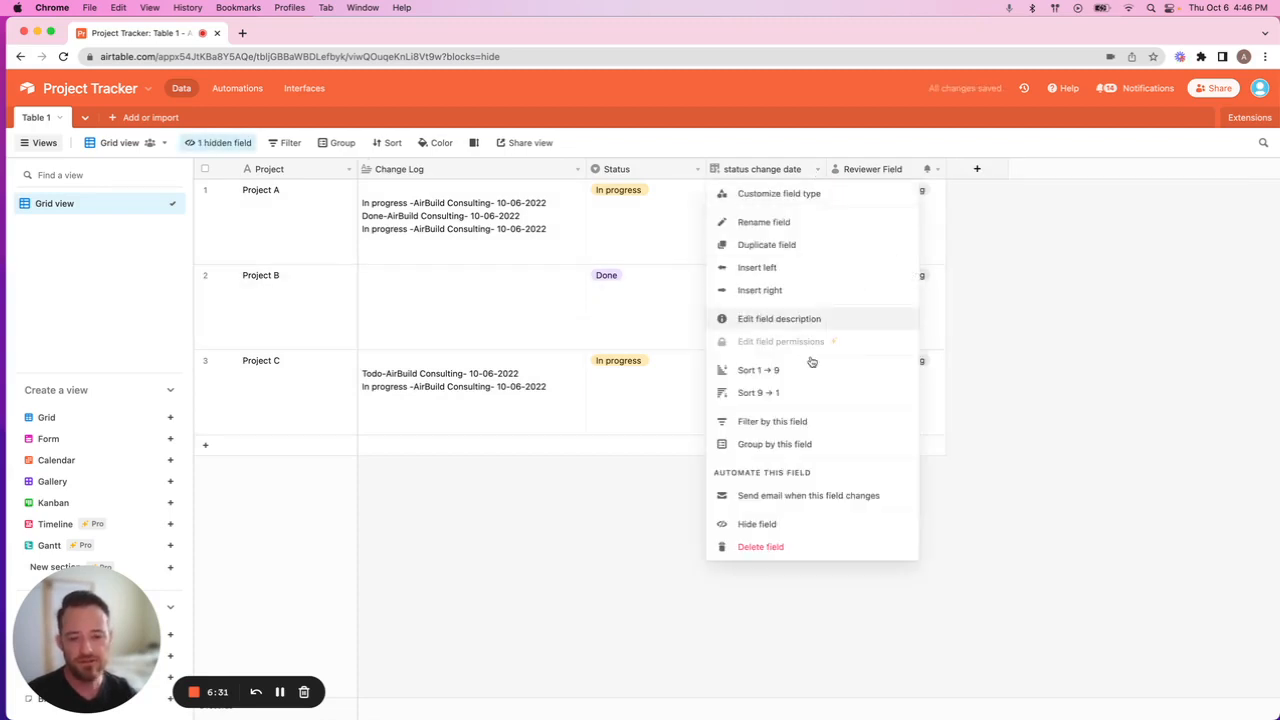
pyautogui.click(783, 527)
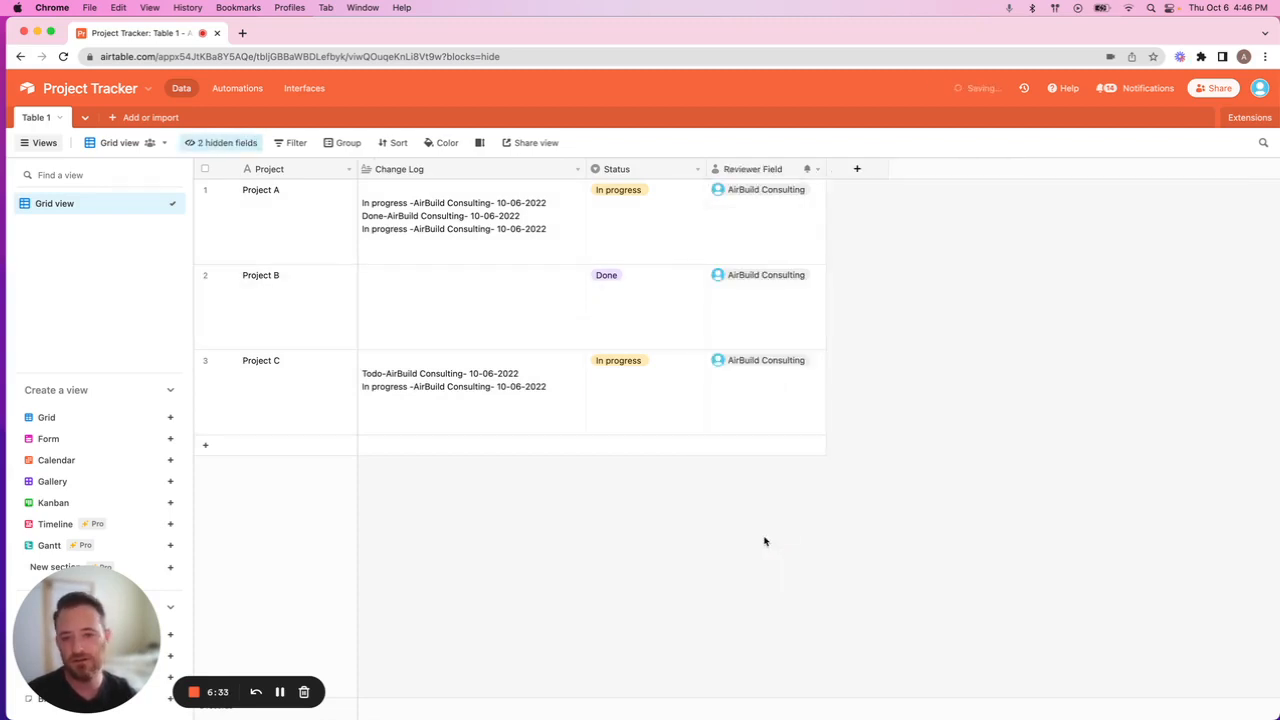
# Set the Status of Project B to In progress and deselect the cell.
pyautogui.click(640, 310)
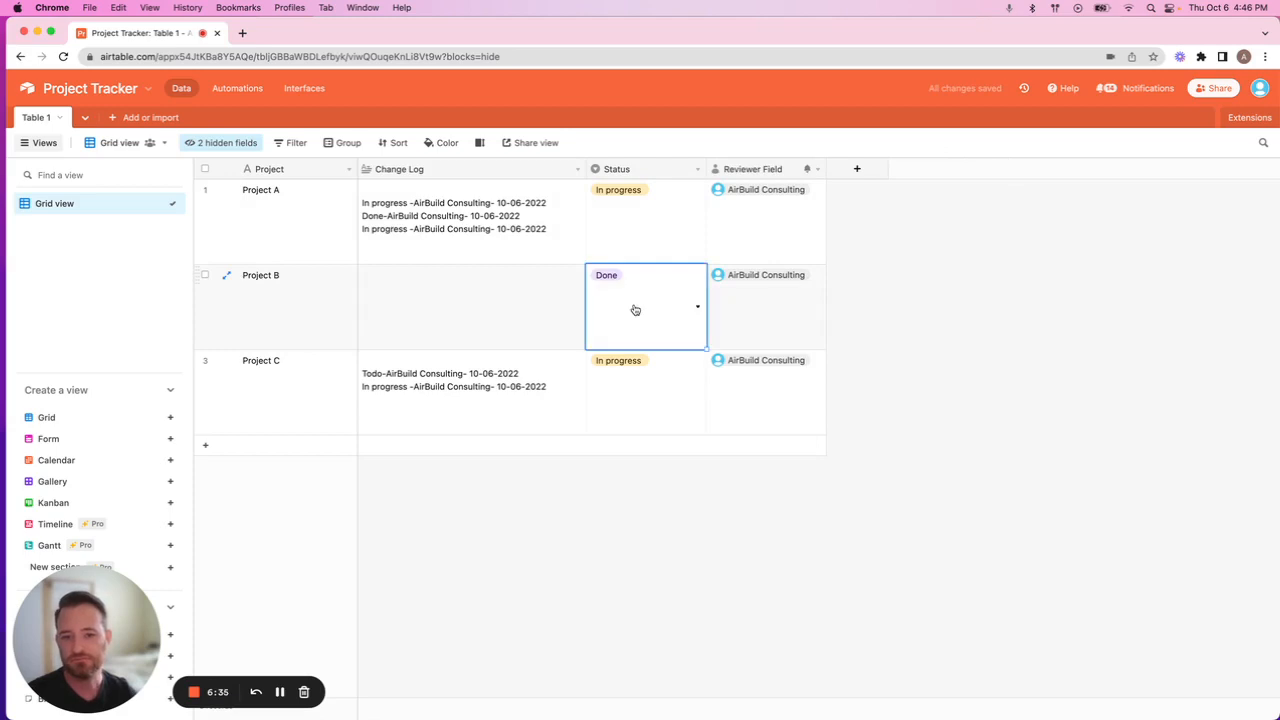
pyautogui.click(645, 318)
pyautogui.click(643, 371)
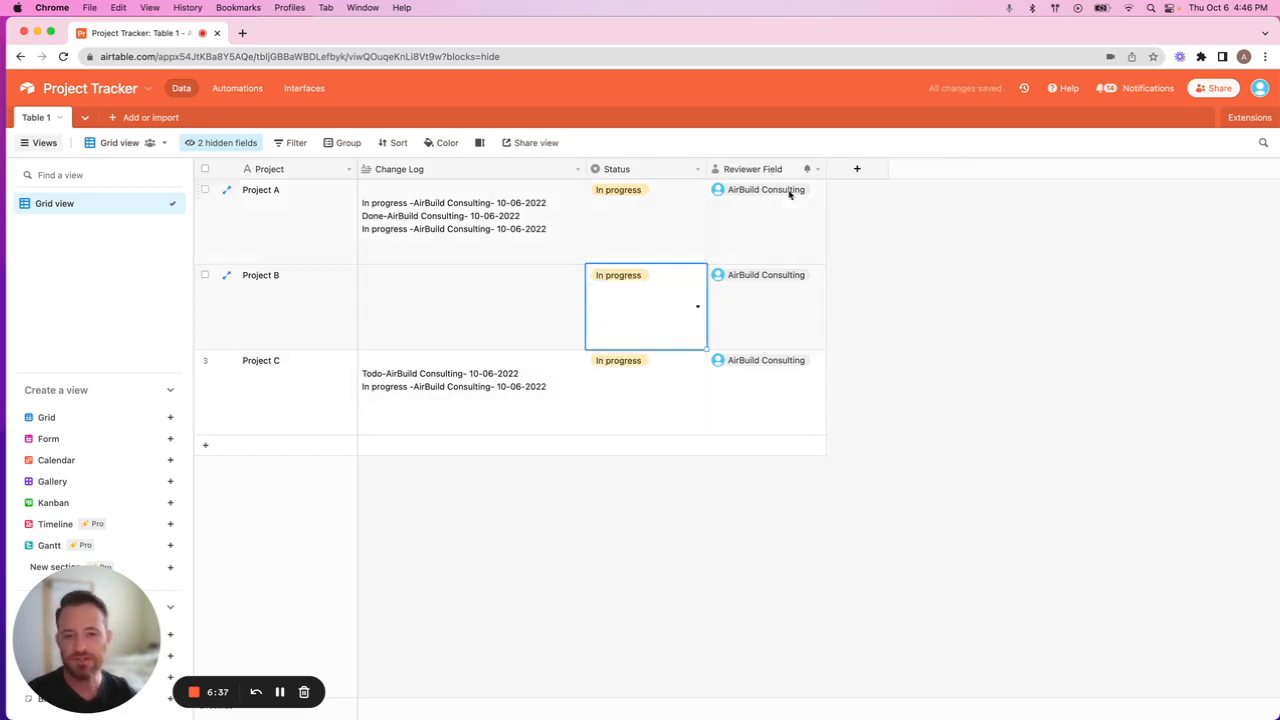
pyautogui.click(905, 445)
pyautogui.moveTo(955, 678)
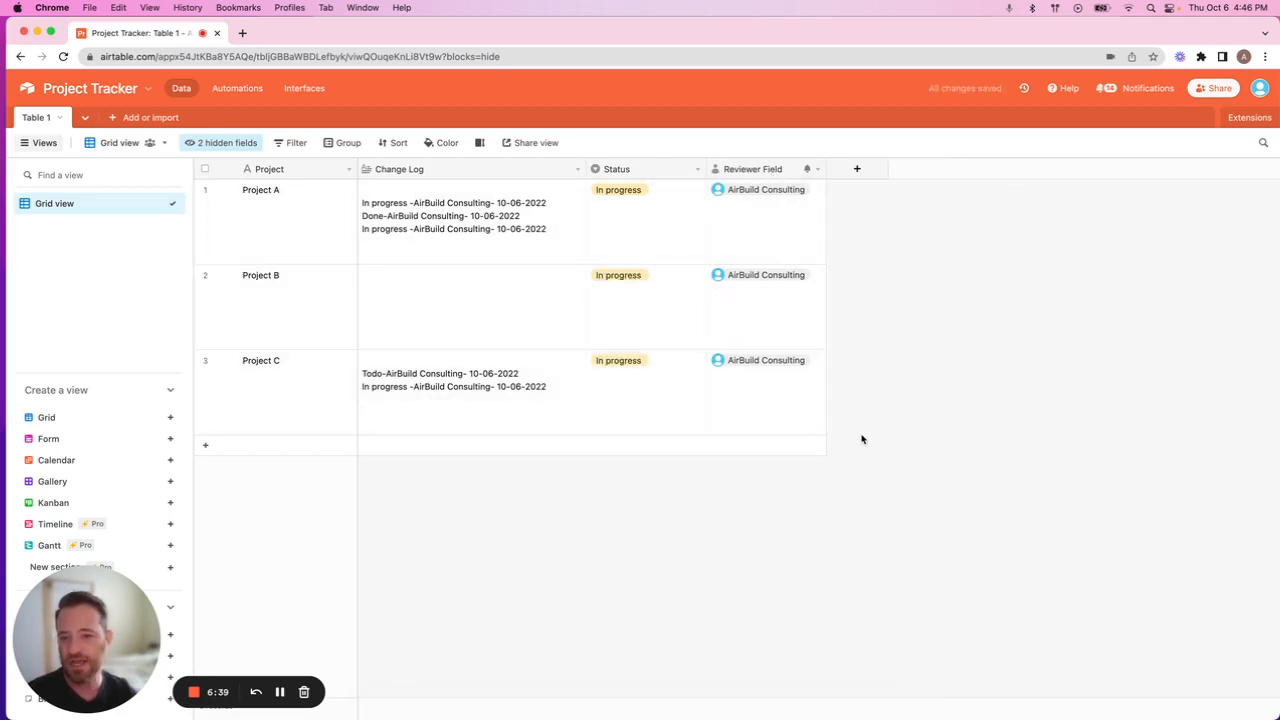